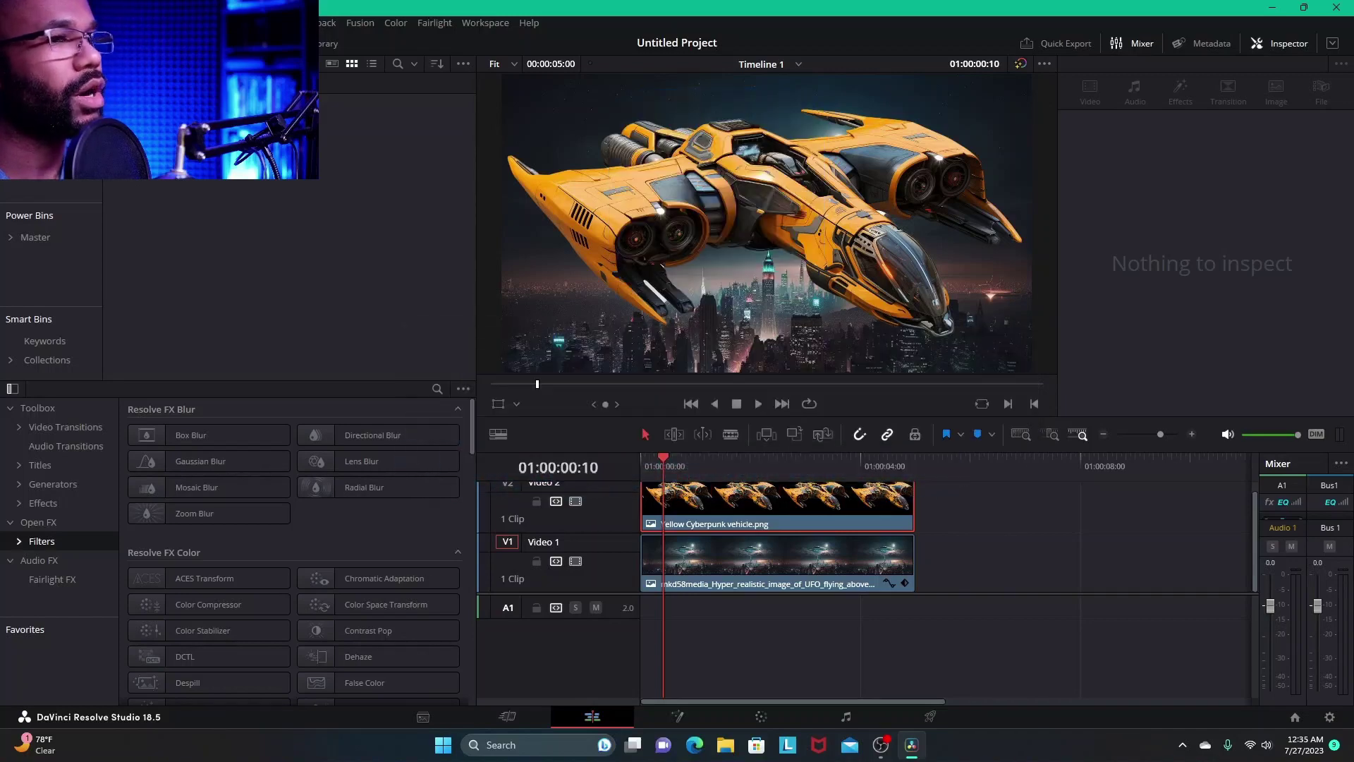
- Select the Yellow Cyberpunk vehicle clip on Video 2 and place the playhead at the timeline start
left_click(575, 501)
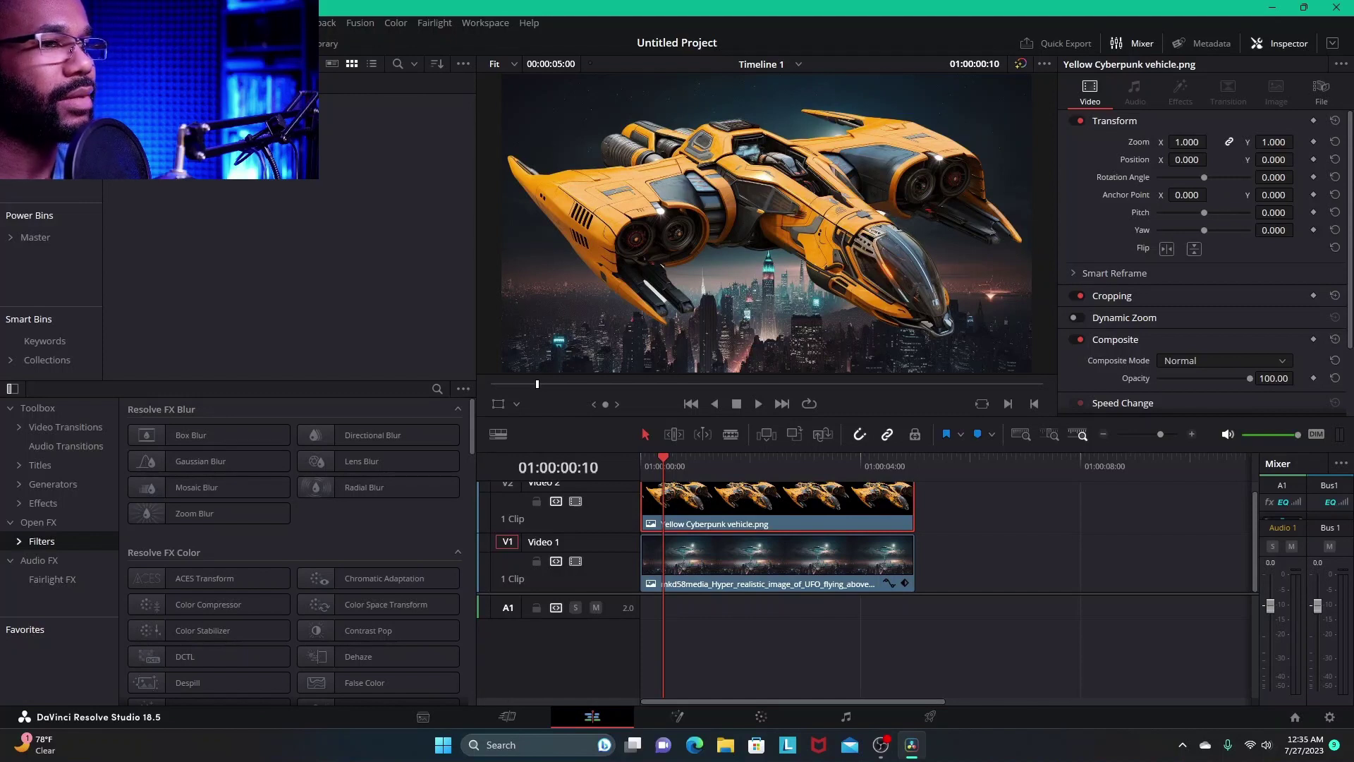
key("j")
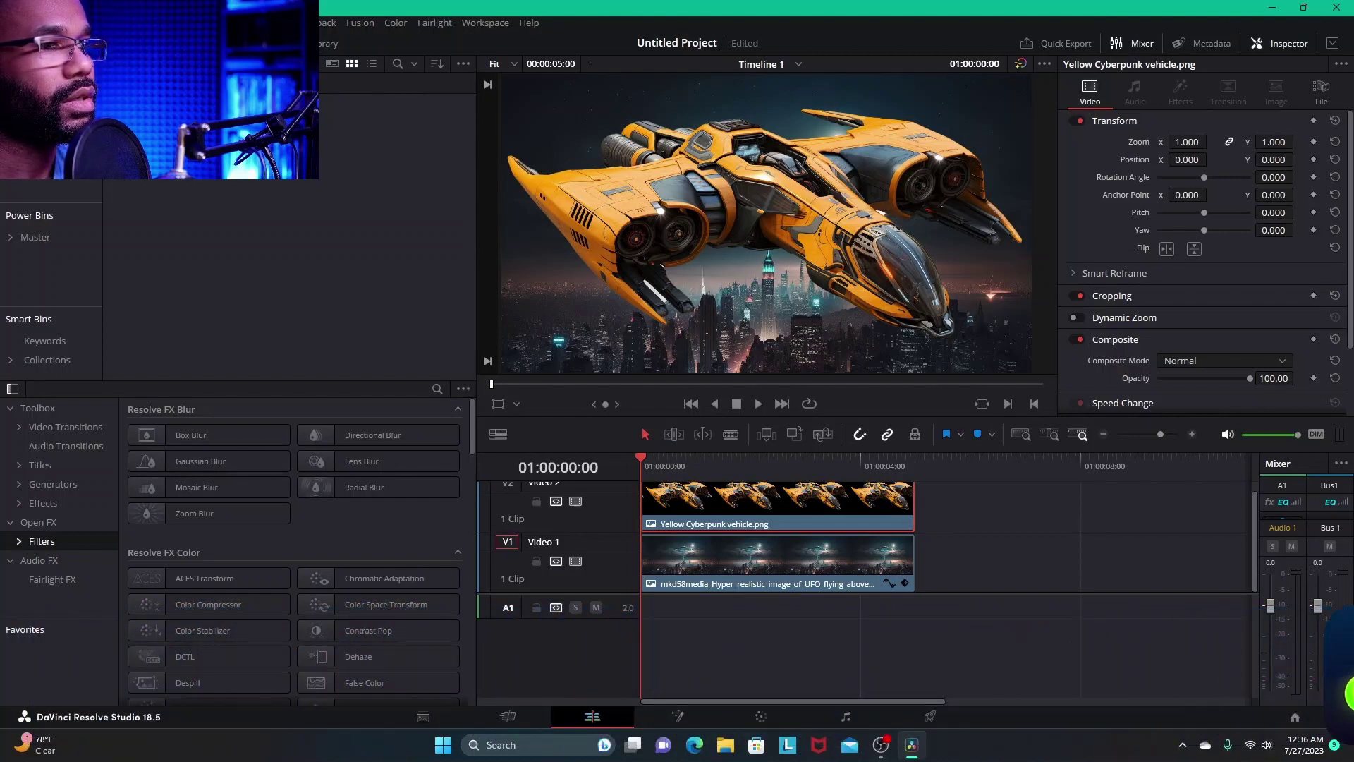
key("l")
key("Home")
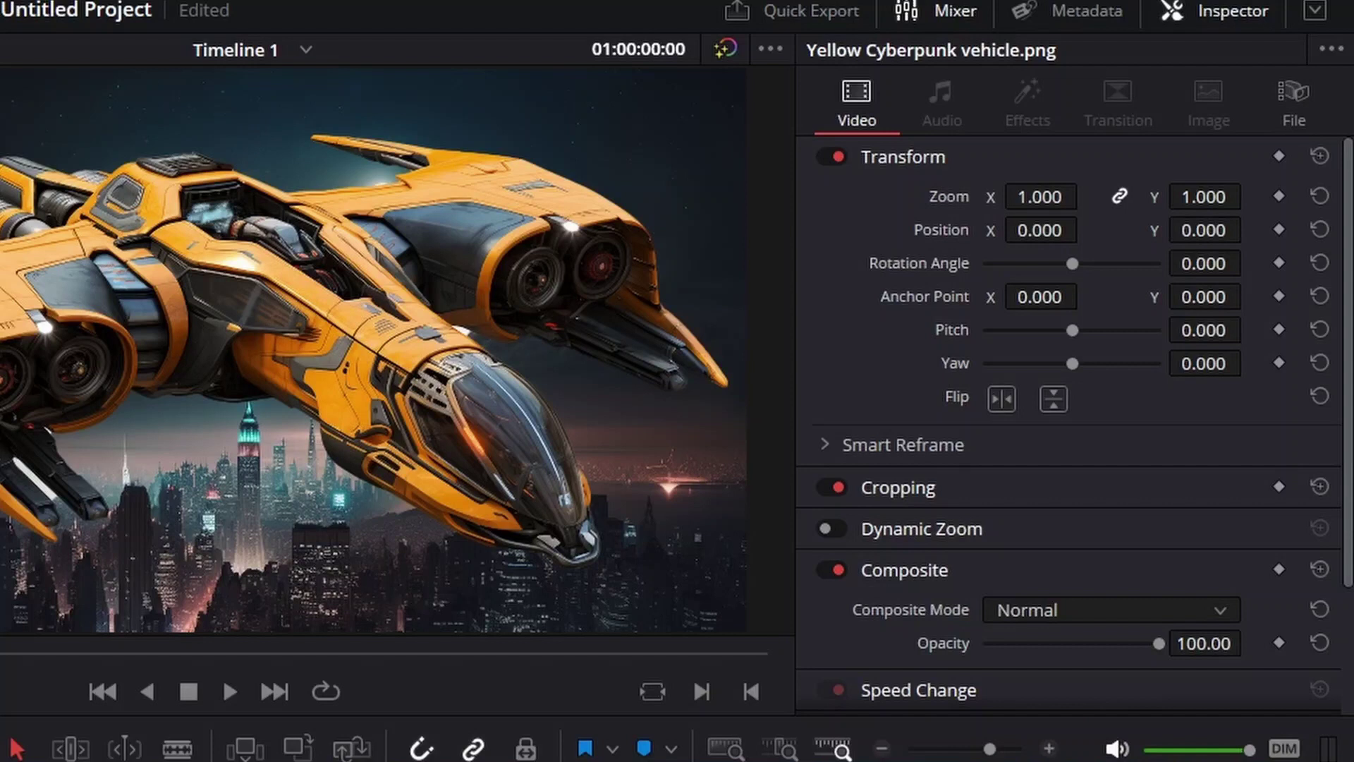
- Try scaling the vehicle clip and moving it to position X -54, Y -93, and reset all its transform values
left_click_drag(1041, 197, 1026, 230)
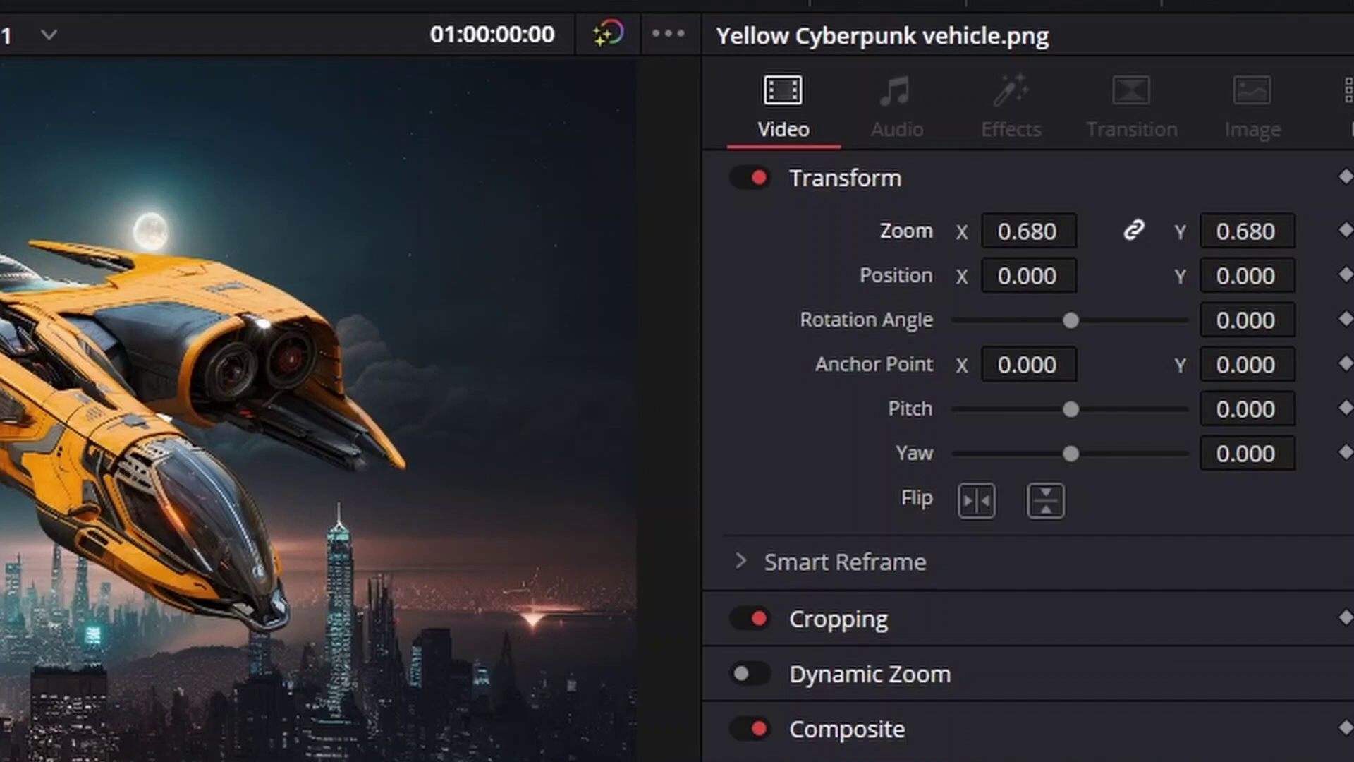
left_click_drag(1026, 230, 1067, 230)
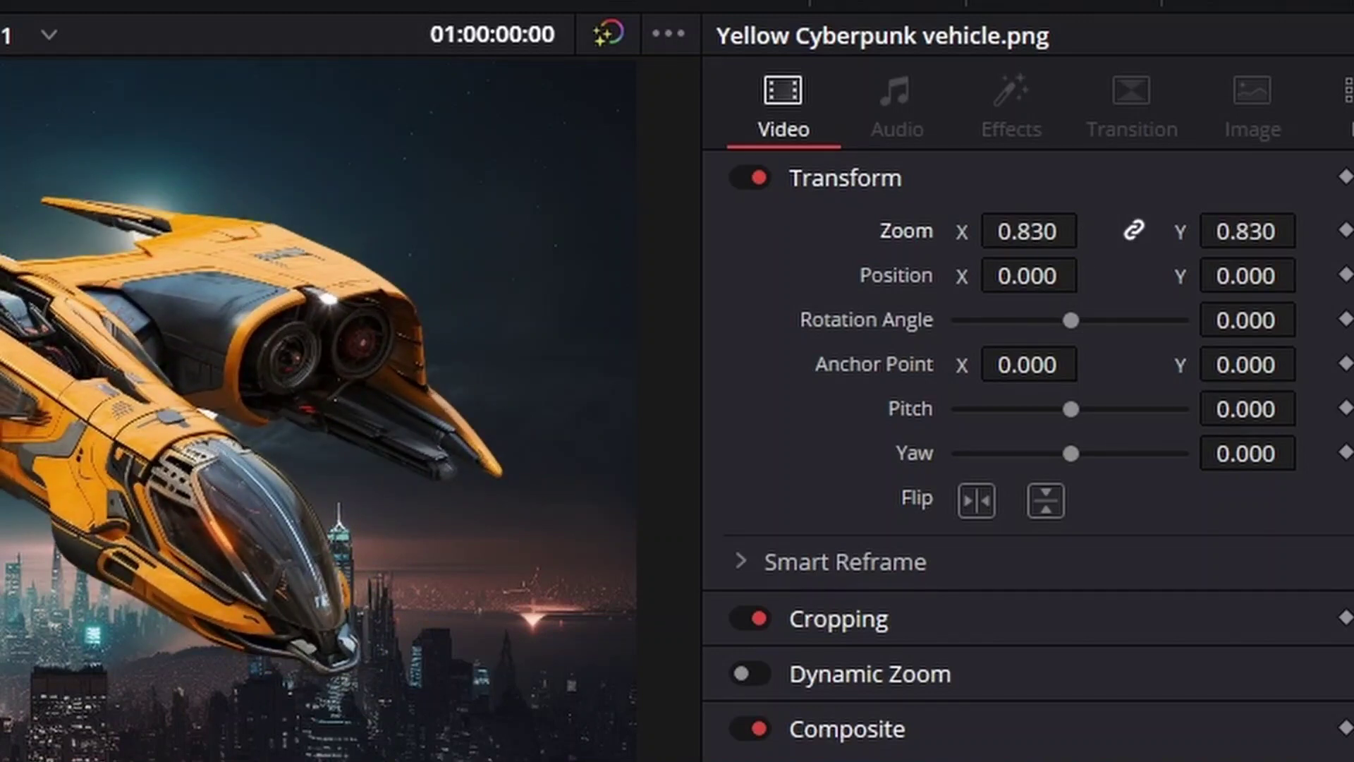
left_click_drag(1090, 276, 1141, 276)
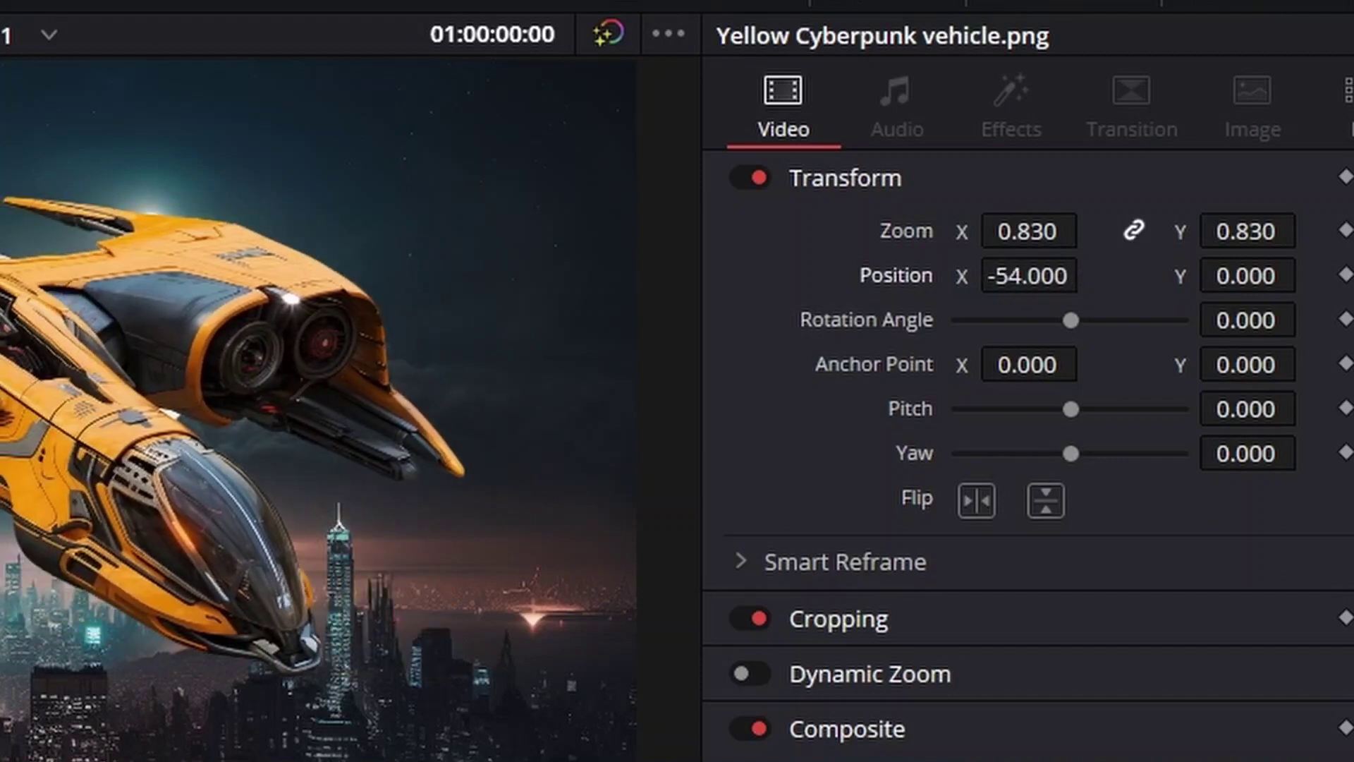
left_click_drag(1246, 276, 1181, 276)
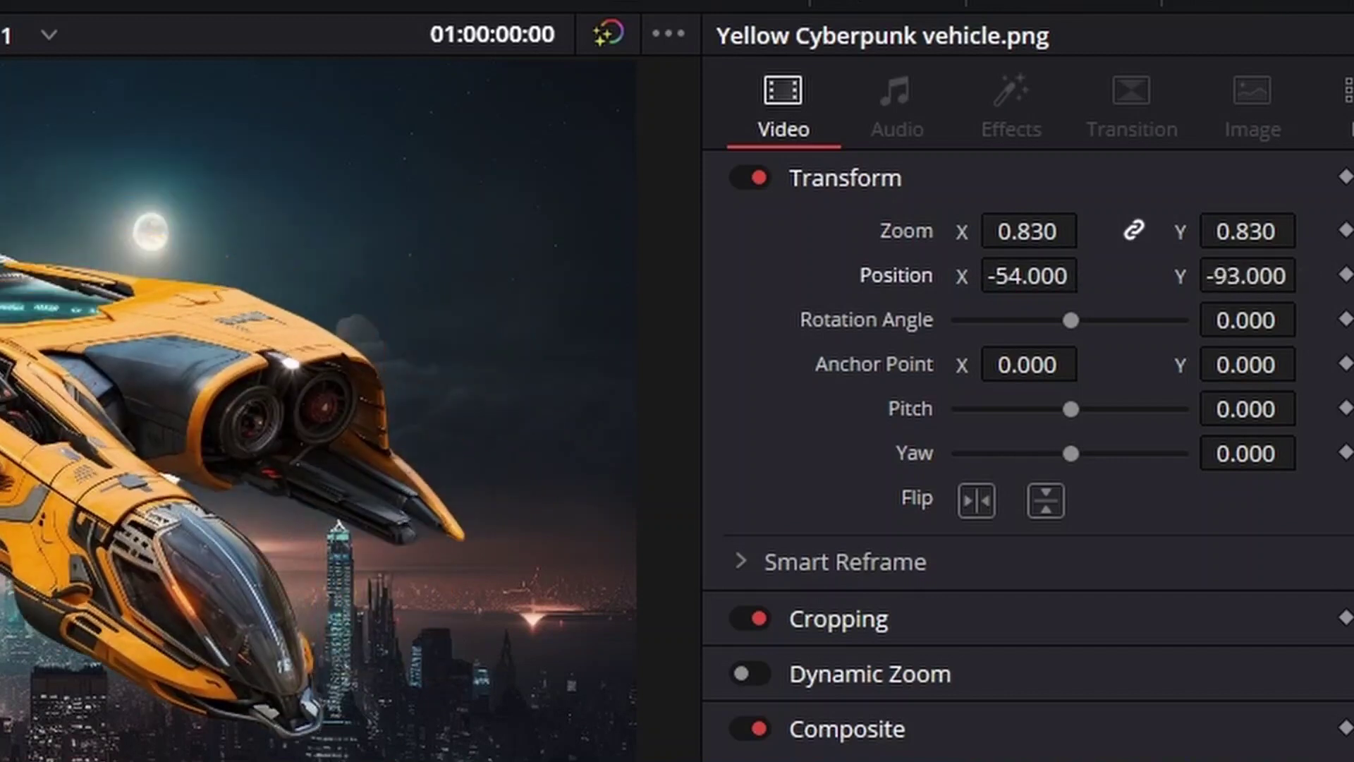
mouse_move(1247, 231)
left_mouse_down()
mouse_move(1340, 230)
mouse_move(1262, 231)
left_mouse_up()
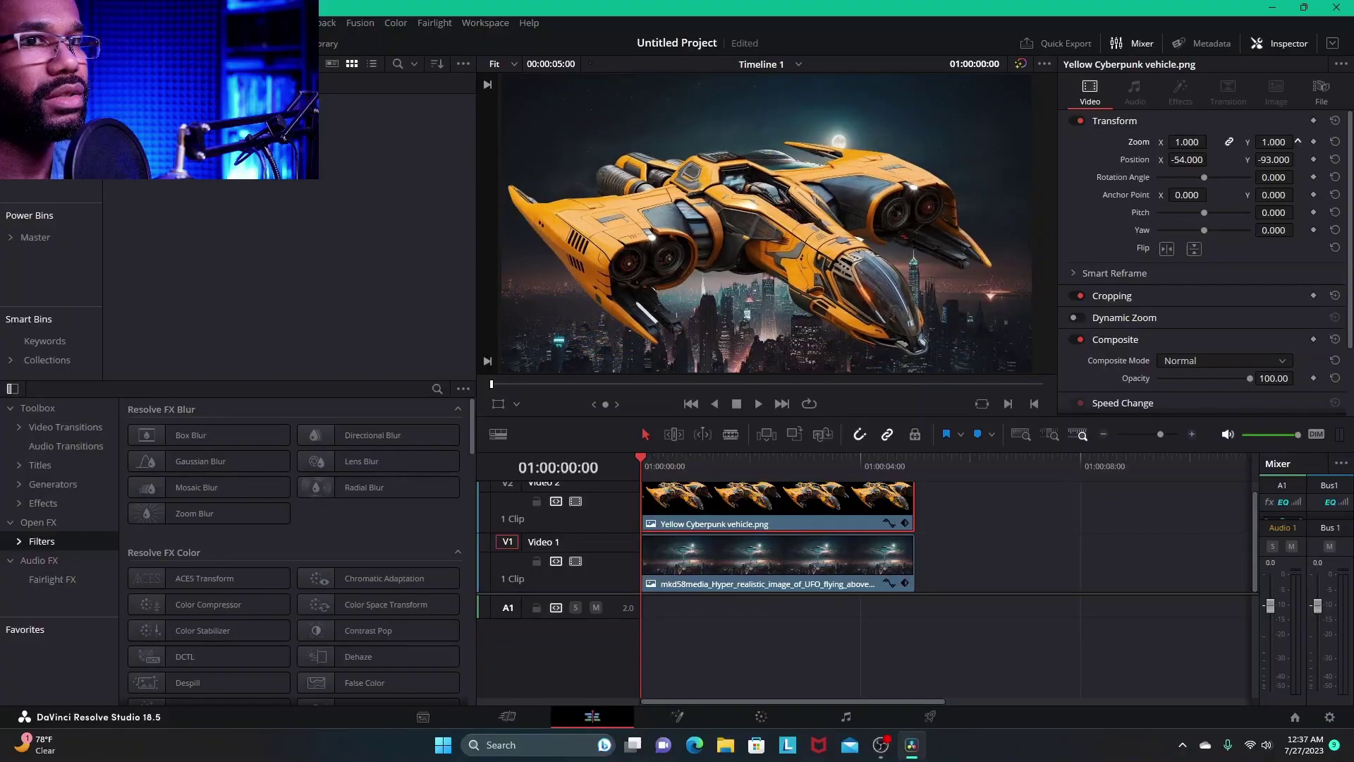
left_click_drag(1274, 142, 1266, 177)
left_click(1335, 121)
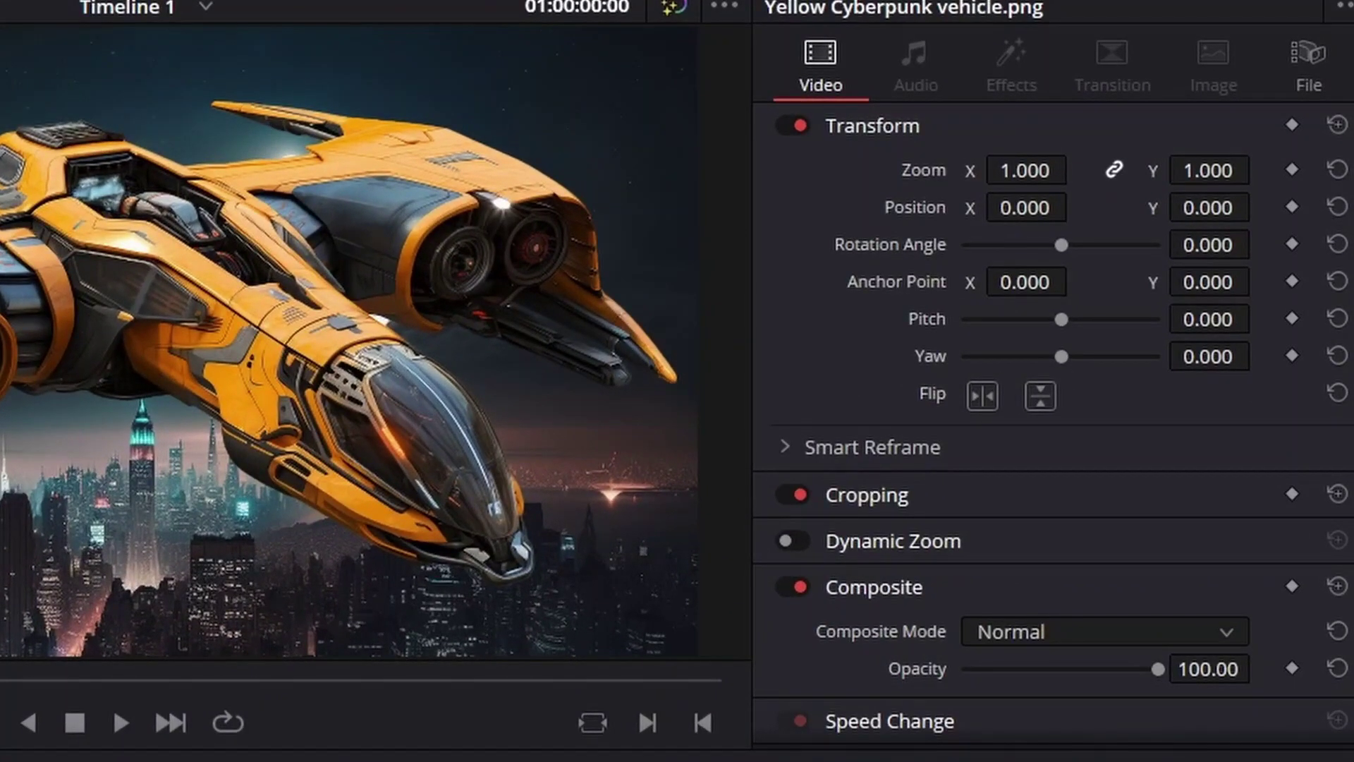
- Set the vehicle clip's zoom to 0 and position X to -584 at the timeline start, and add a transform keyframe
left_click_drag(1025, 171, 882, 171)
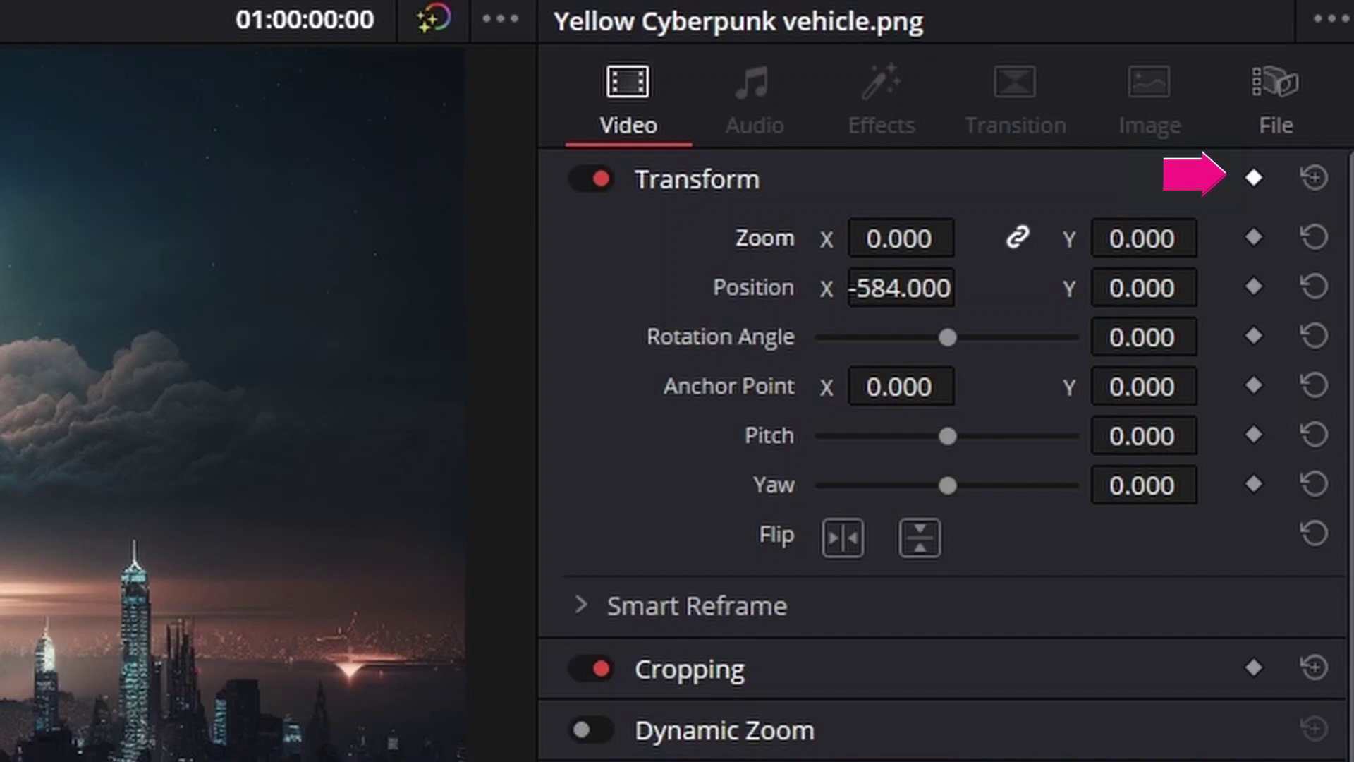
left_click(1253, 178)
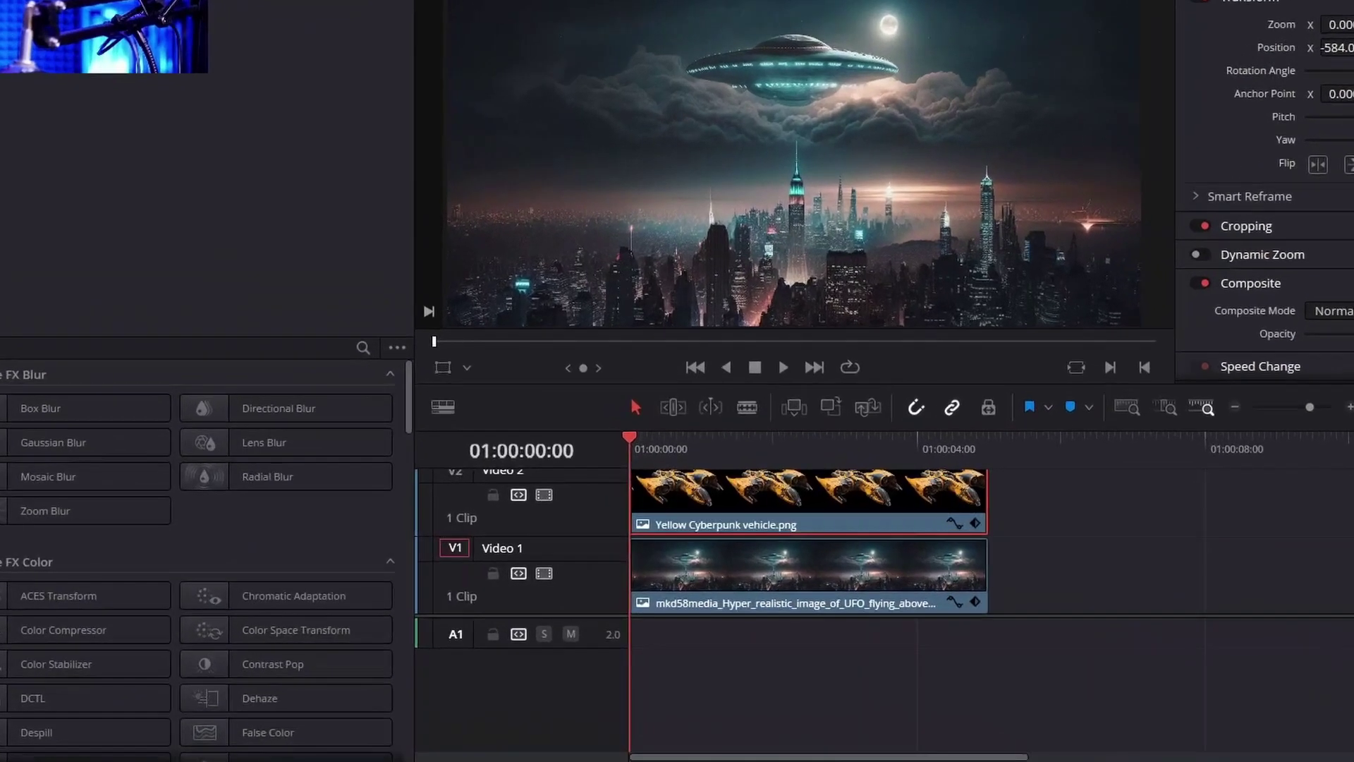
- At 01:00:04:18, set the vehicle clip's zoom to 1.050 and its position to X 1480, Y -667
key("space")
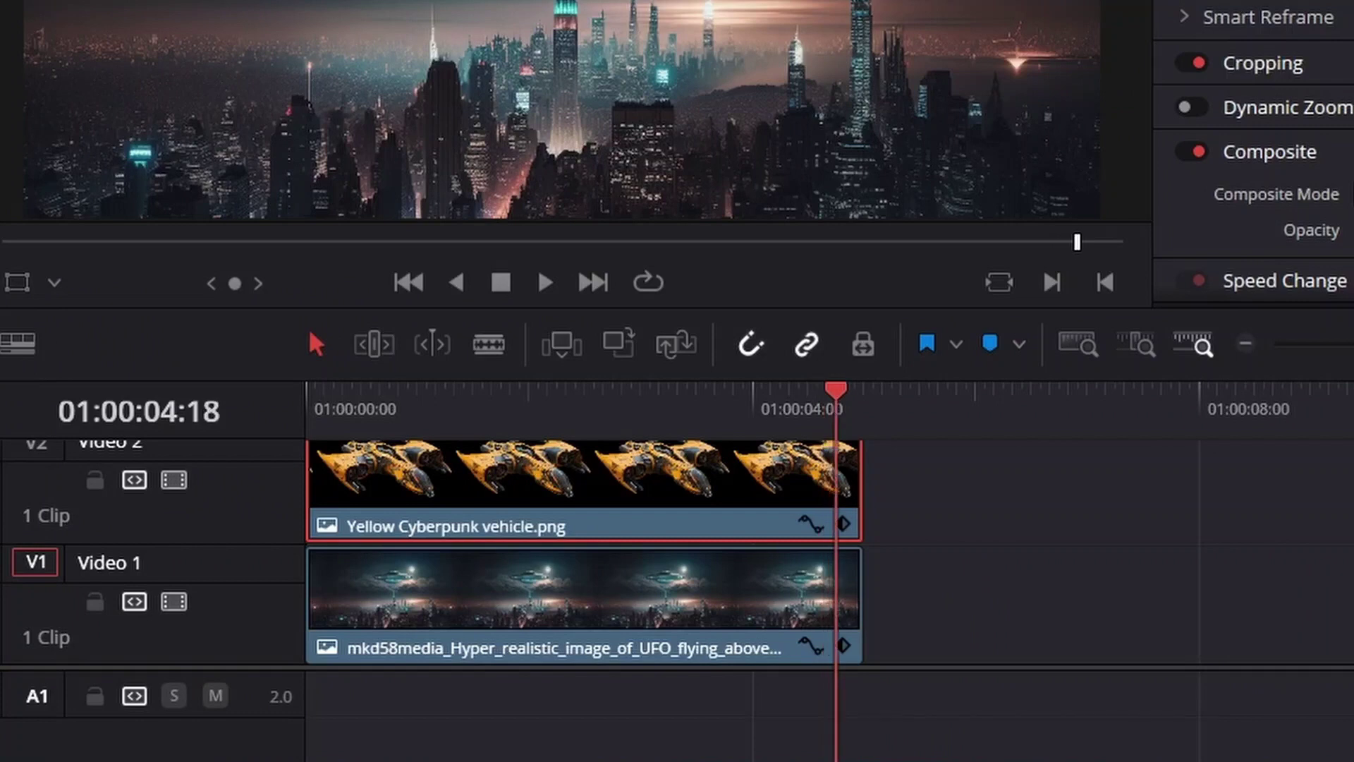
key("Right")
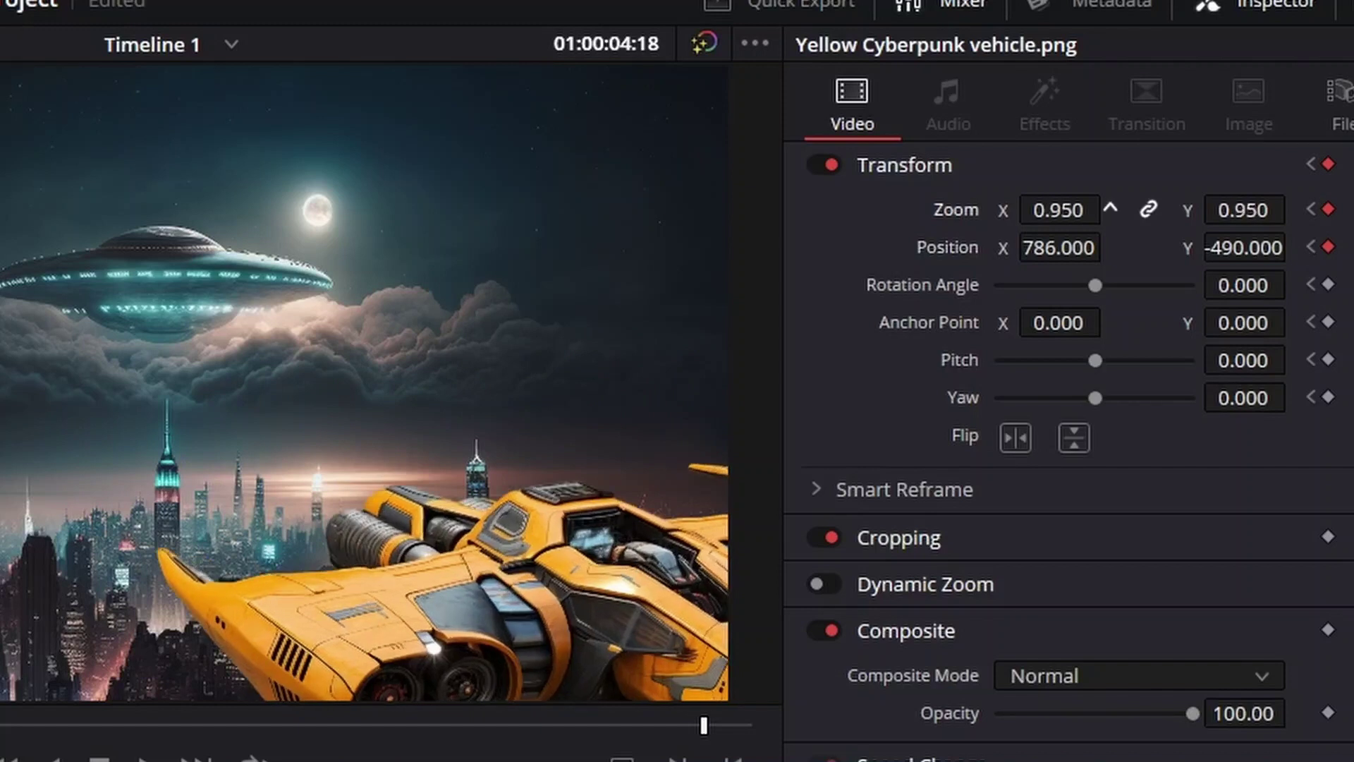
left_click_drag(1119, 247, 1119, 245)
left_click_drag(1295, 247, 1295, 248)
left_click_drag(1112, 246, 1111, 245)
left_click_drag(1295, 247, 1295, 248)
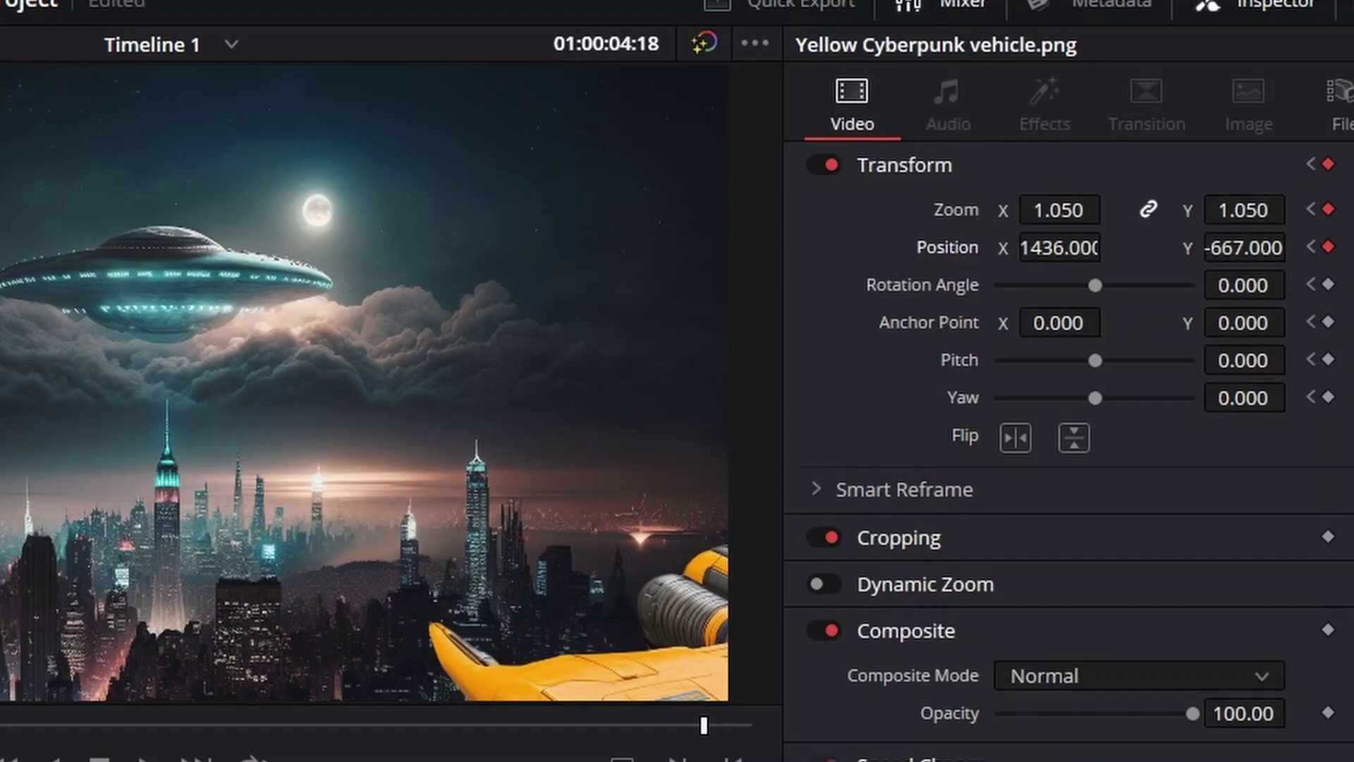
left_click_drag(1112, 248, 1113, 248)
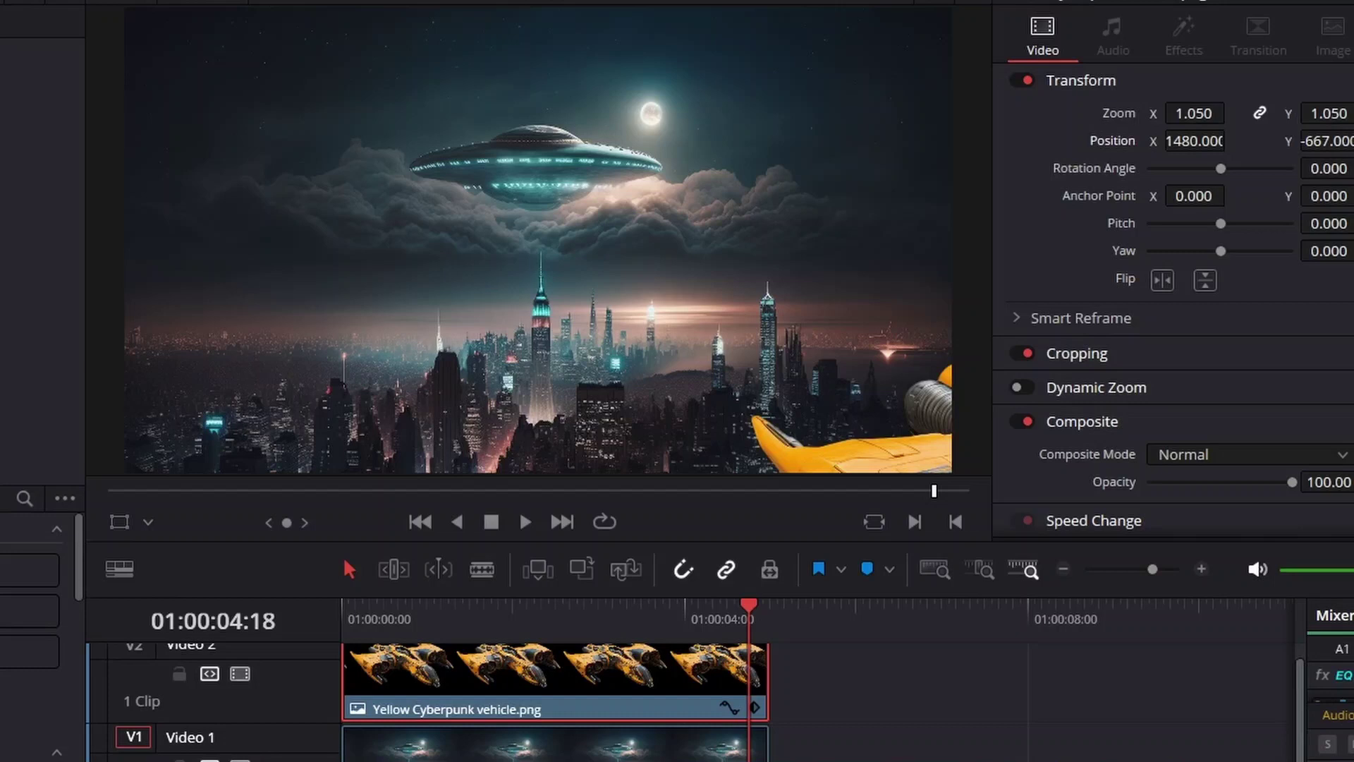
- Step backwards through the vehicle's flight animation to the timeline start
key("j")
key("j")
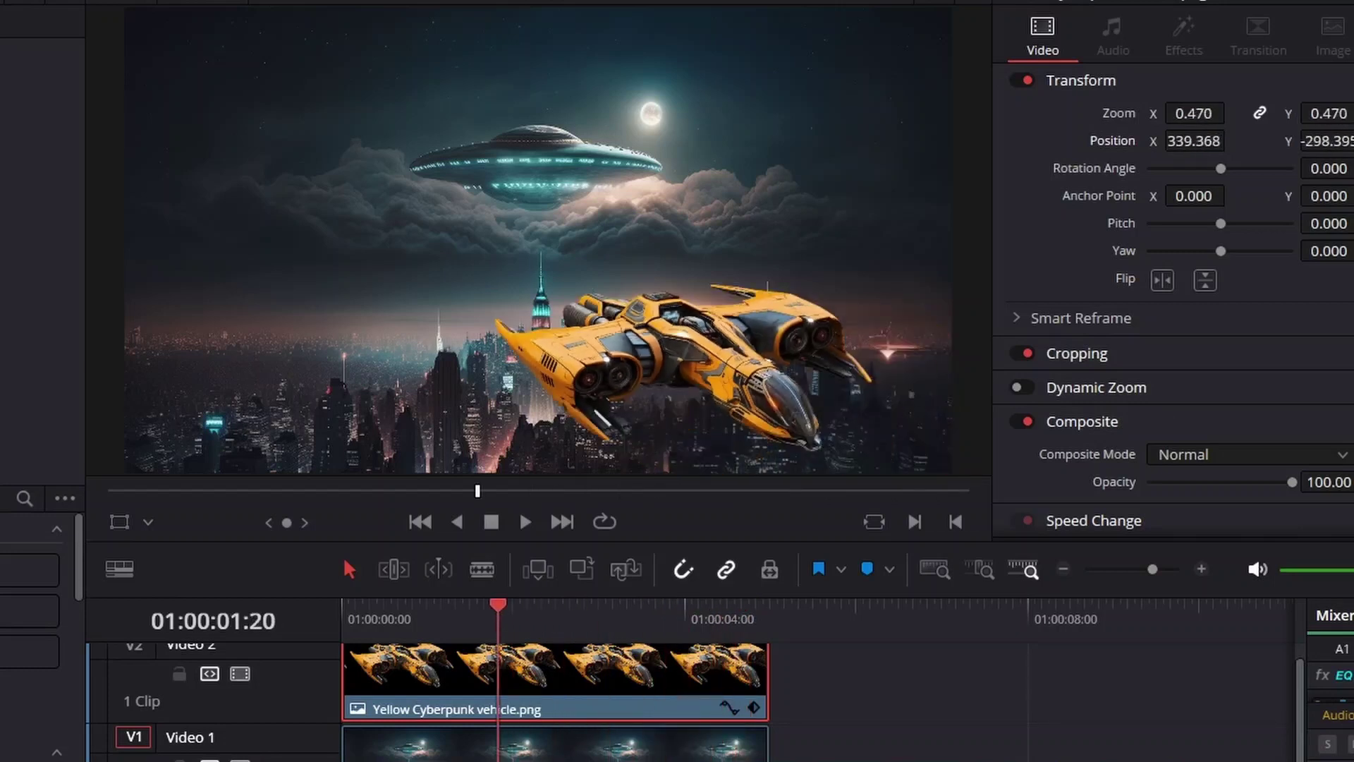
key("k")
key("Left")
key("Left")
key("Left")
key("Left")
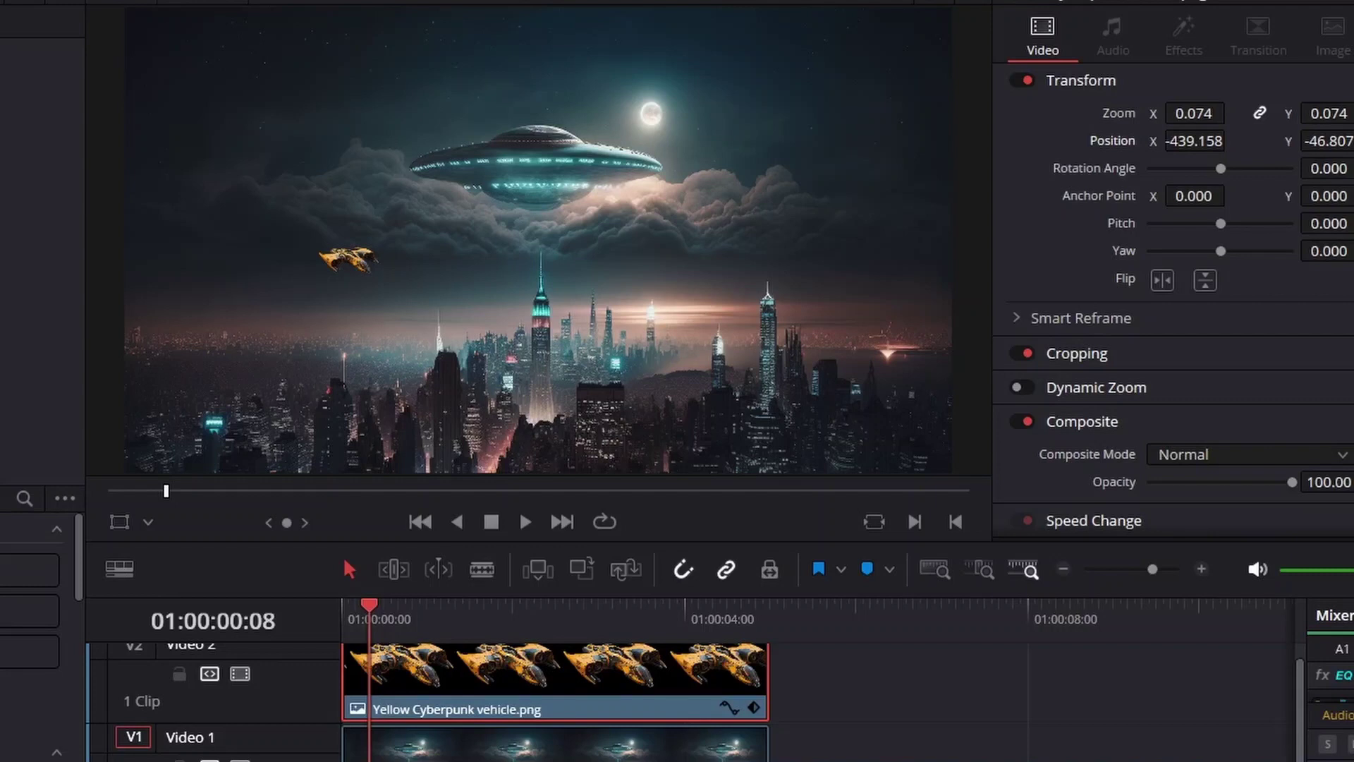
key("Left")
key("Left")
key("Left")
key("Left")
key("Left")
key("Left")
key("Left")
key("Left")
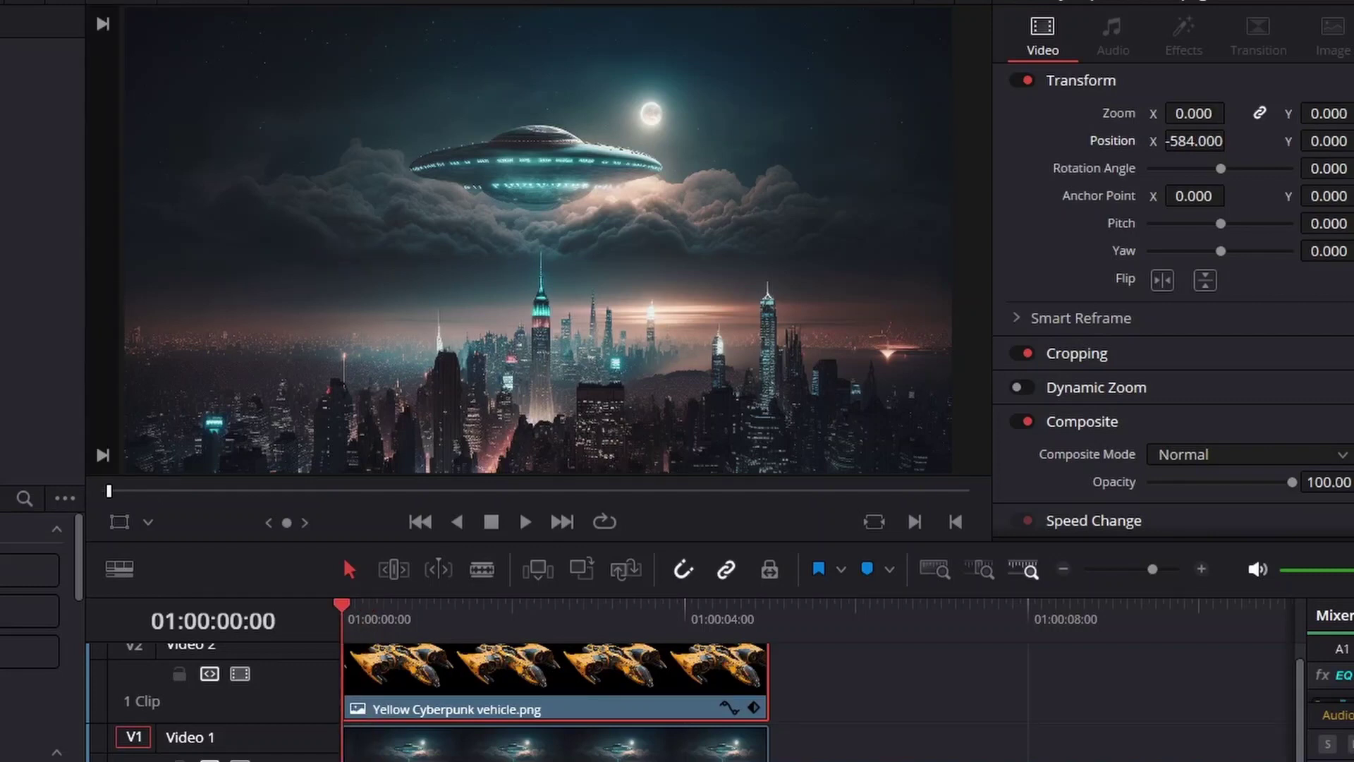
- Play the vehicle's flight animation repeatedly from the timeline start to check its motion, with the clip deselected for the last playback
key("space")
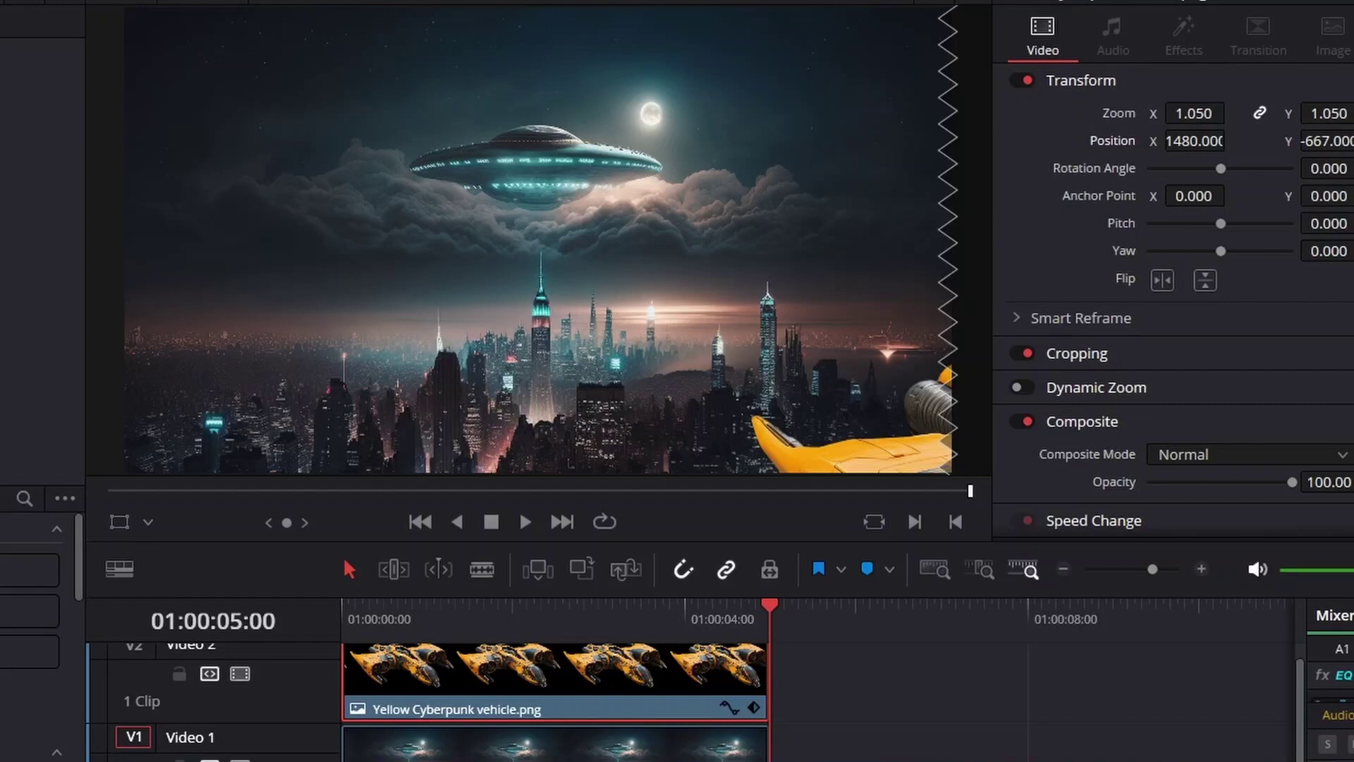
key("Home")
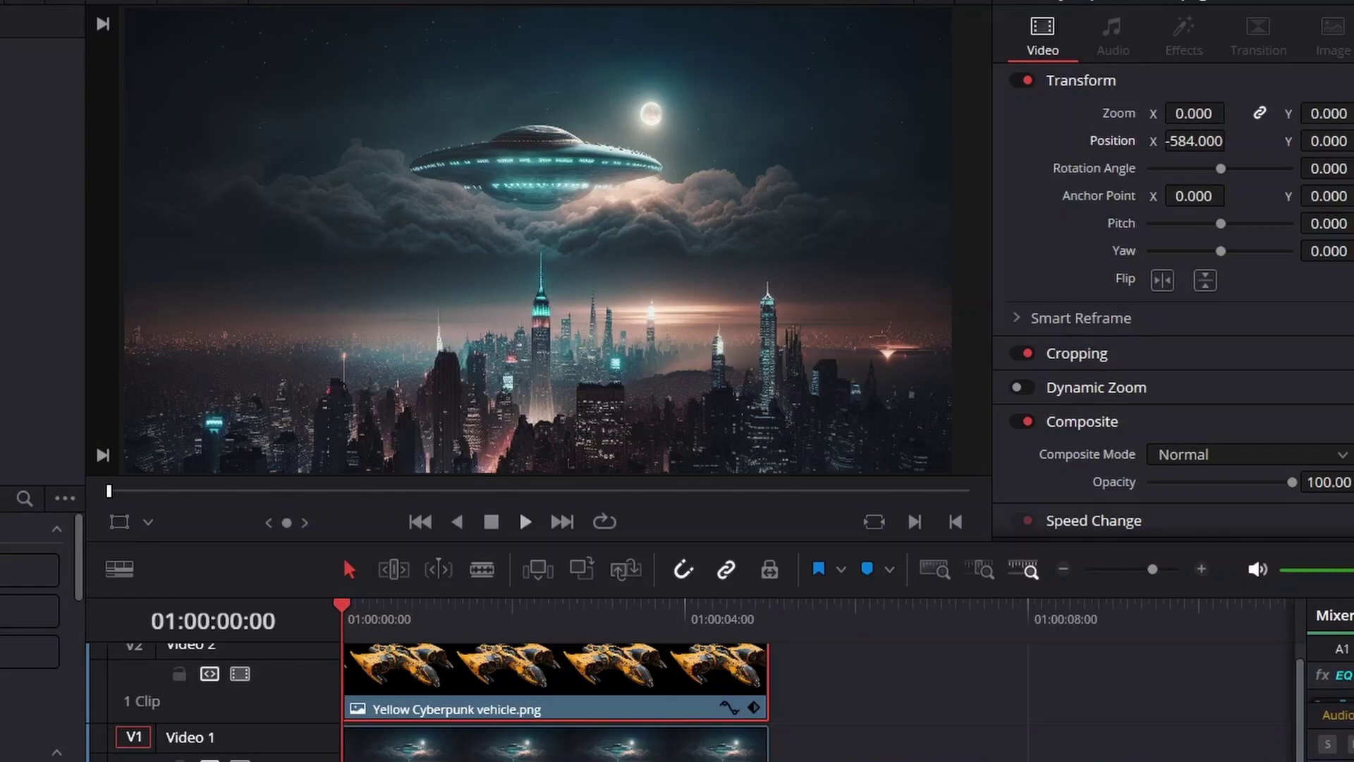
key("space")
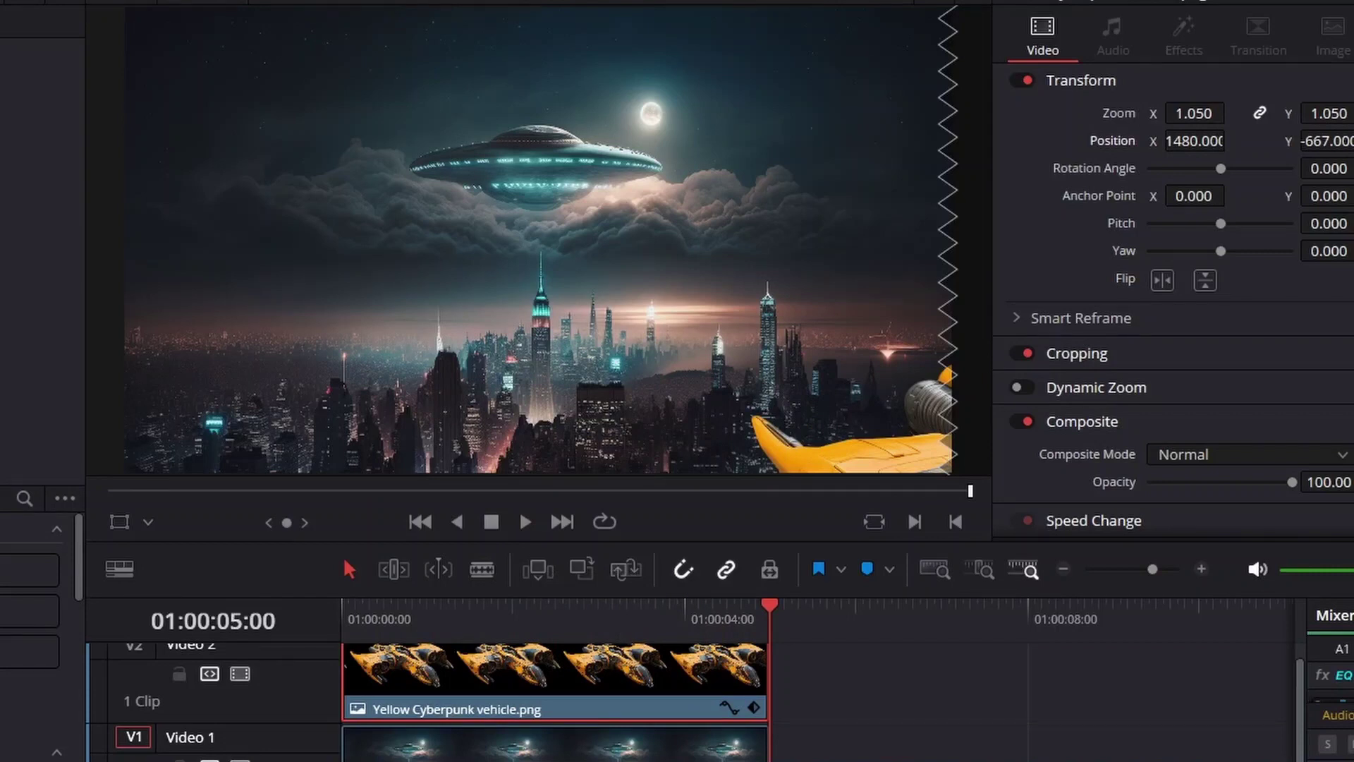
left_click(692, 607)
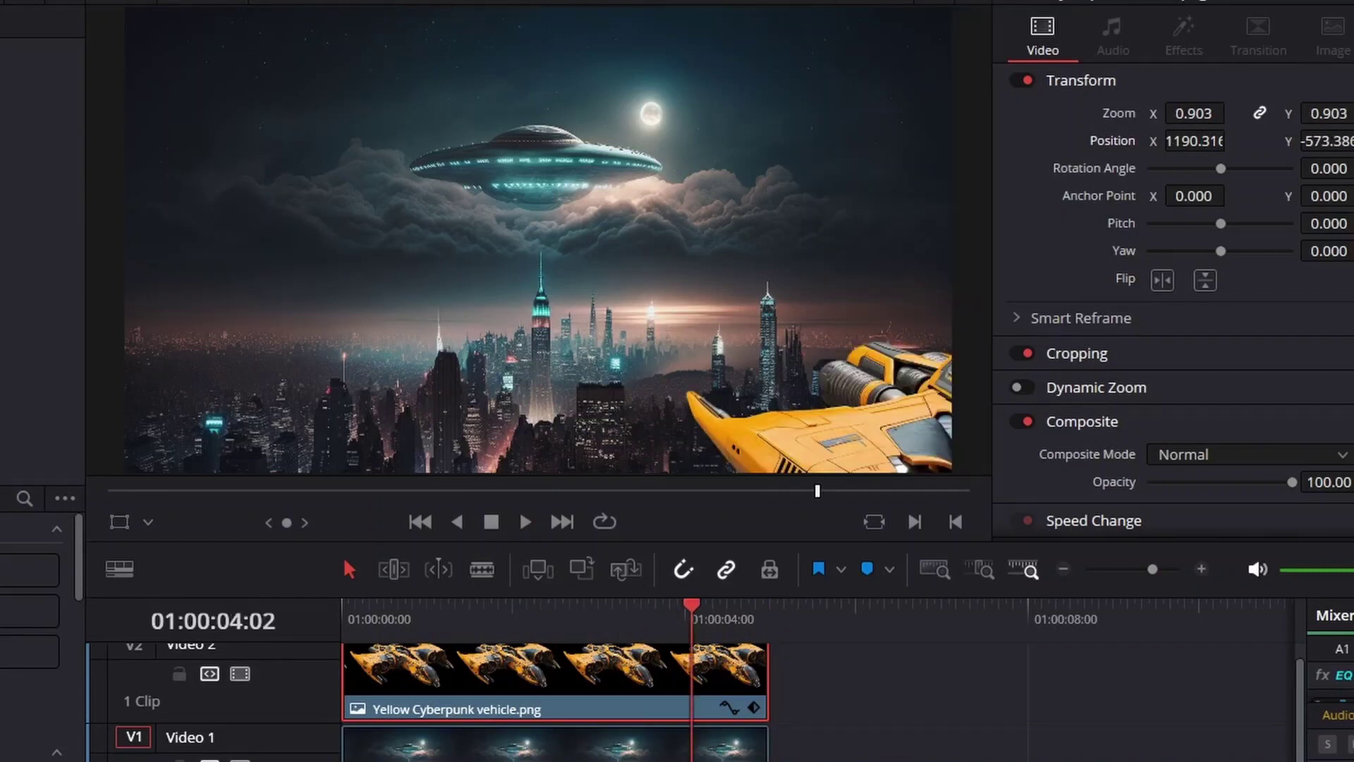
scroll(766, 673, "up", 1)
left_click_drag(766, 673, 749, 673)
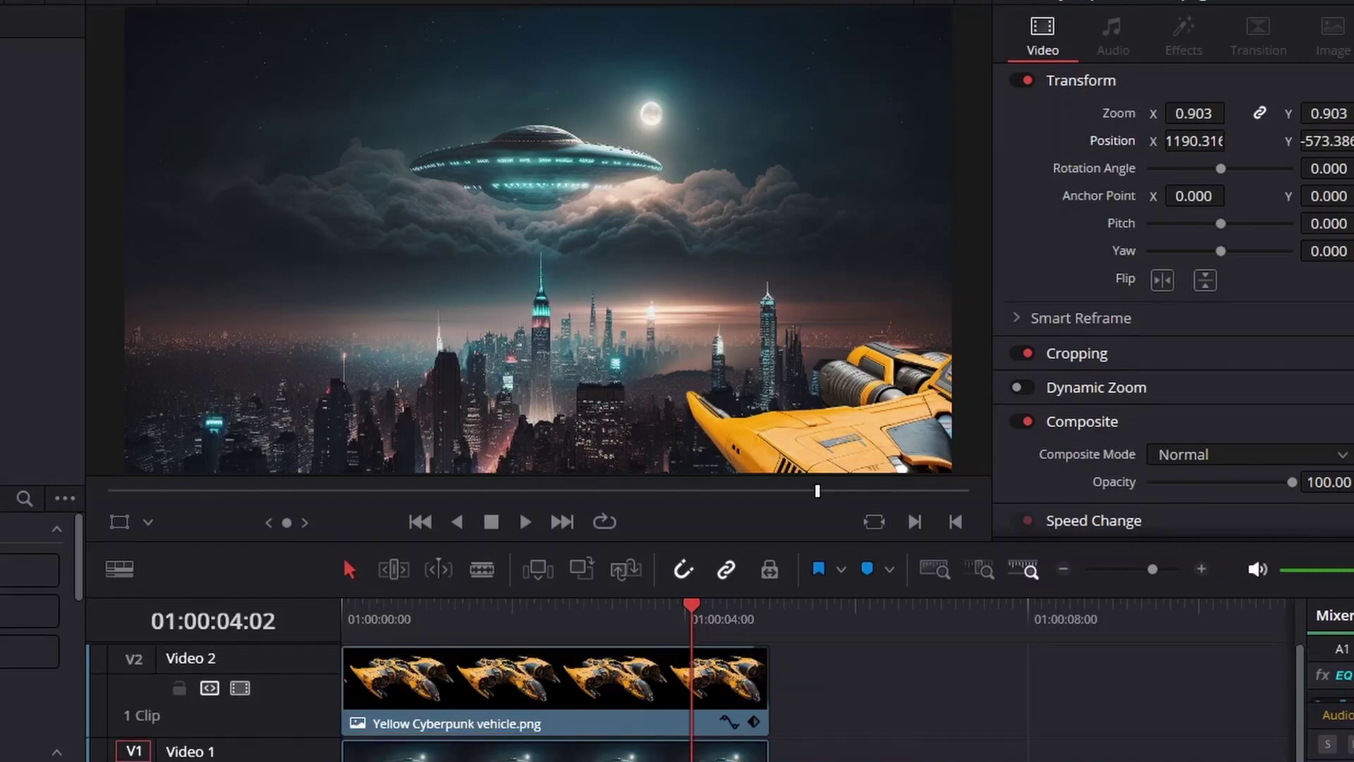
key("Home")
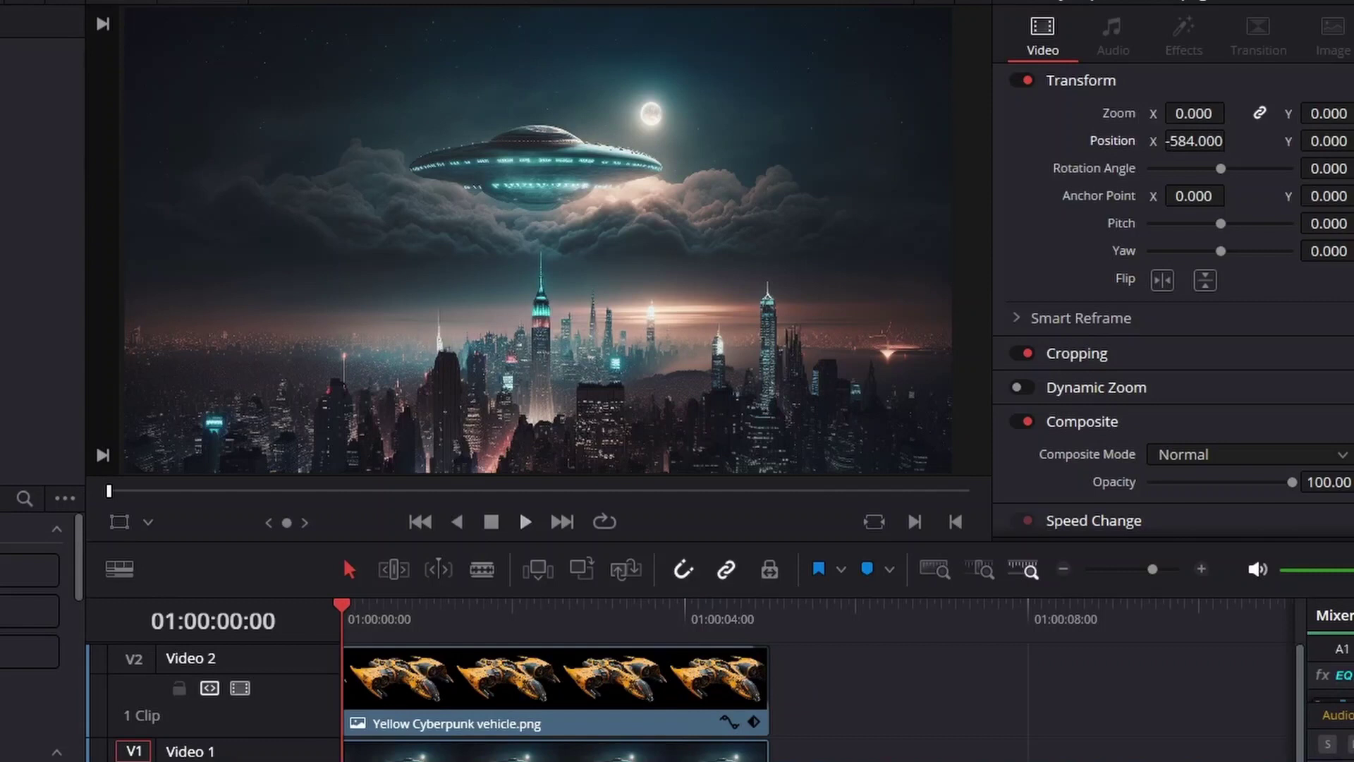
key("space")
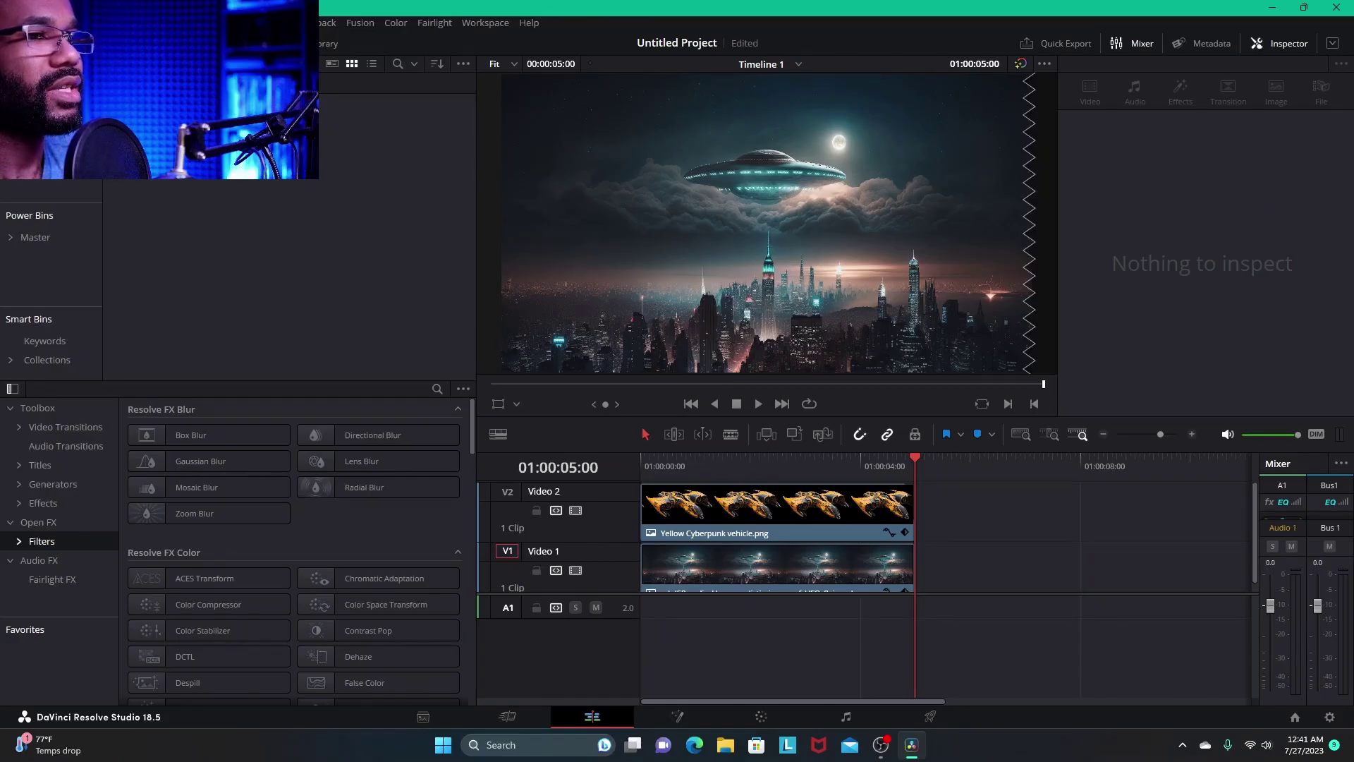
- Select the vehicle clip, place the playhead at 01:00:00:13 and turn on the Transform controls in the viewer
key("Home")
key("f")
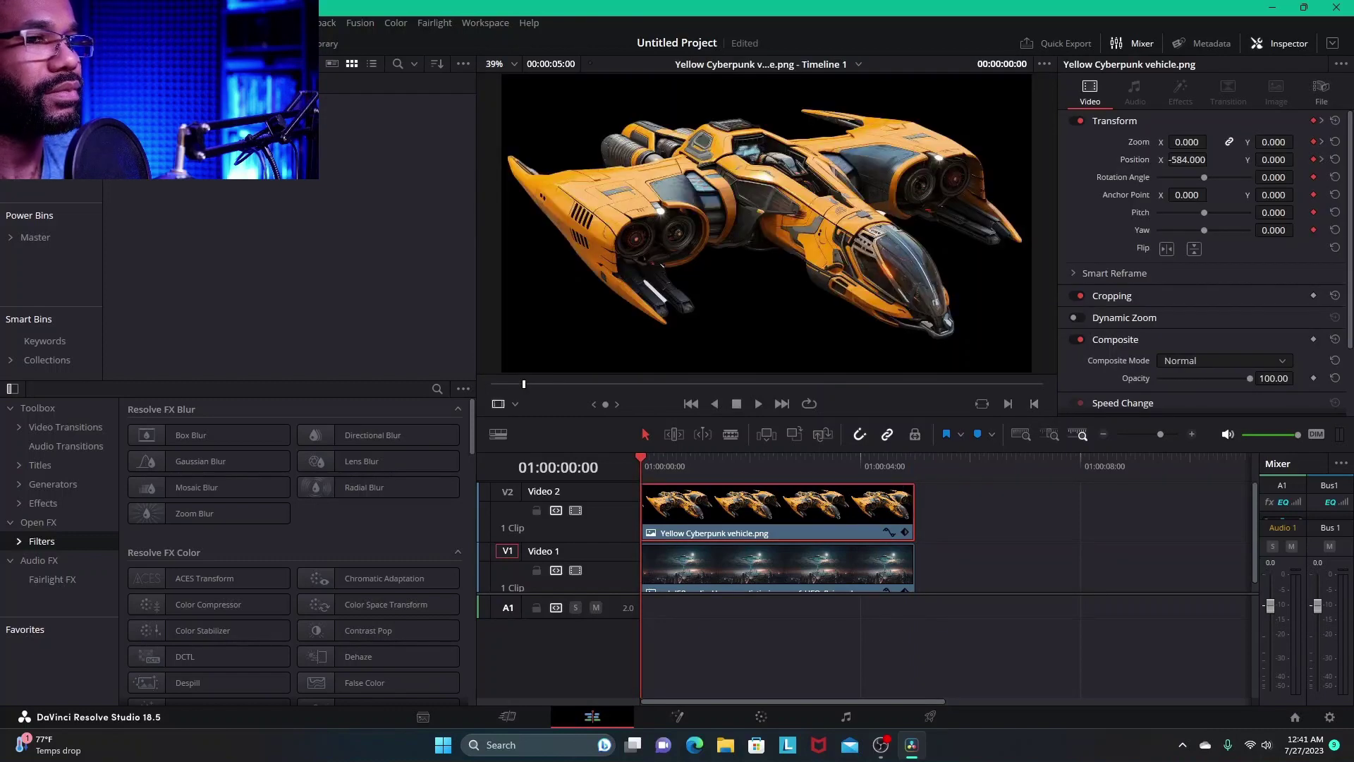
key("space")
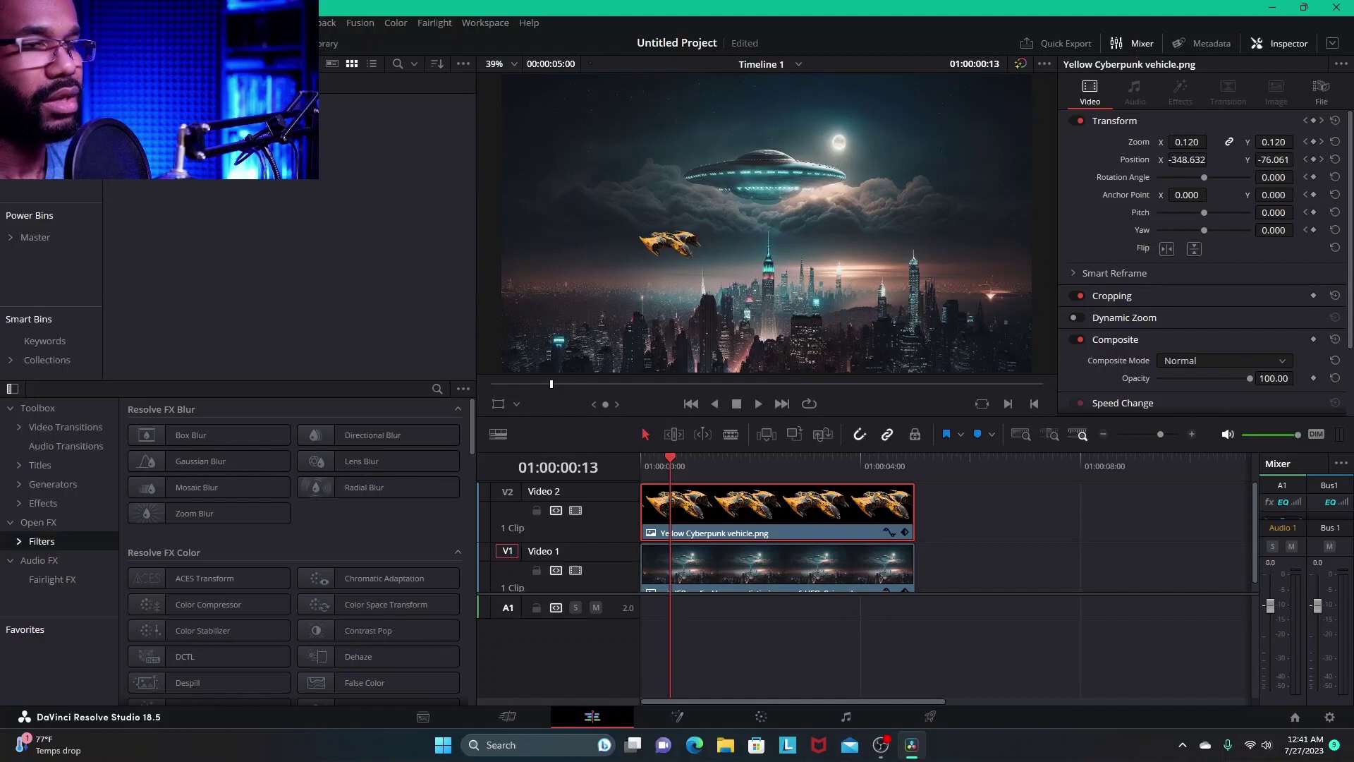
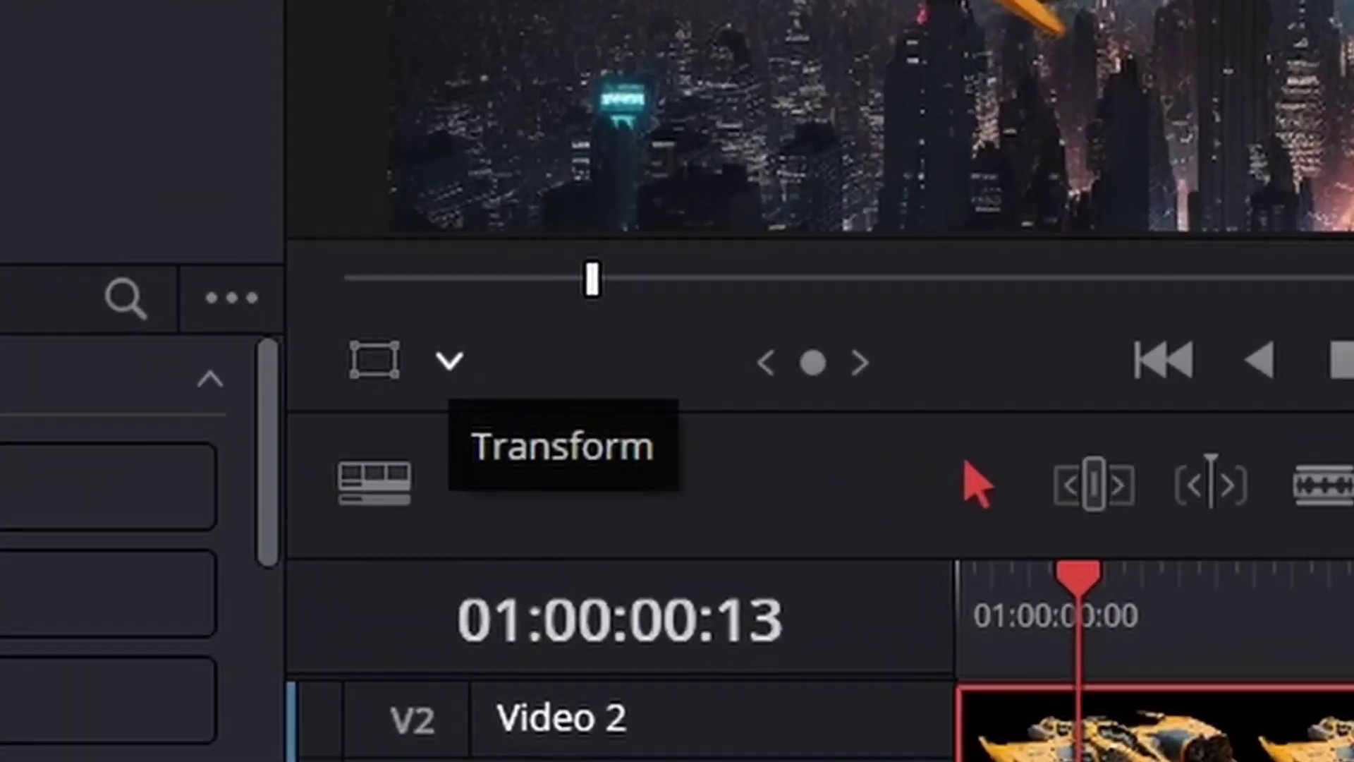
left_click(473, 375)
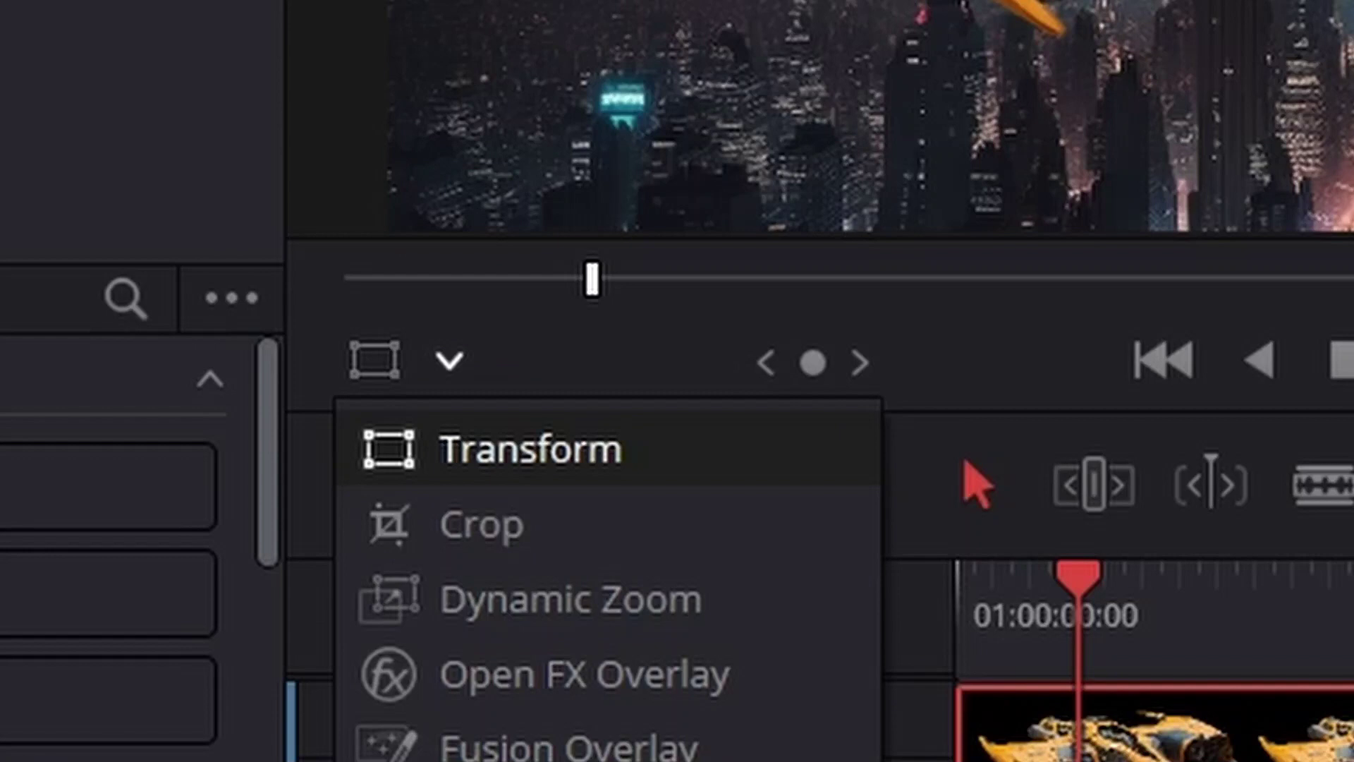
key("Return")
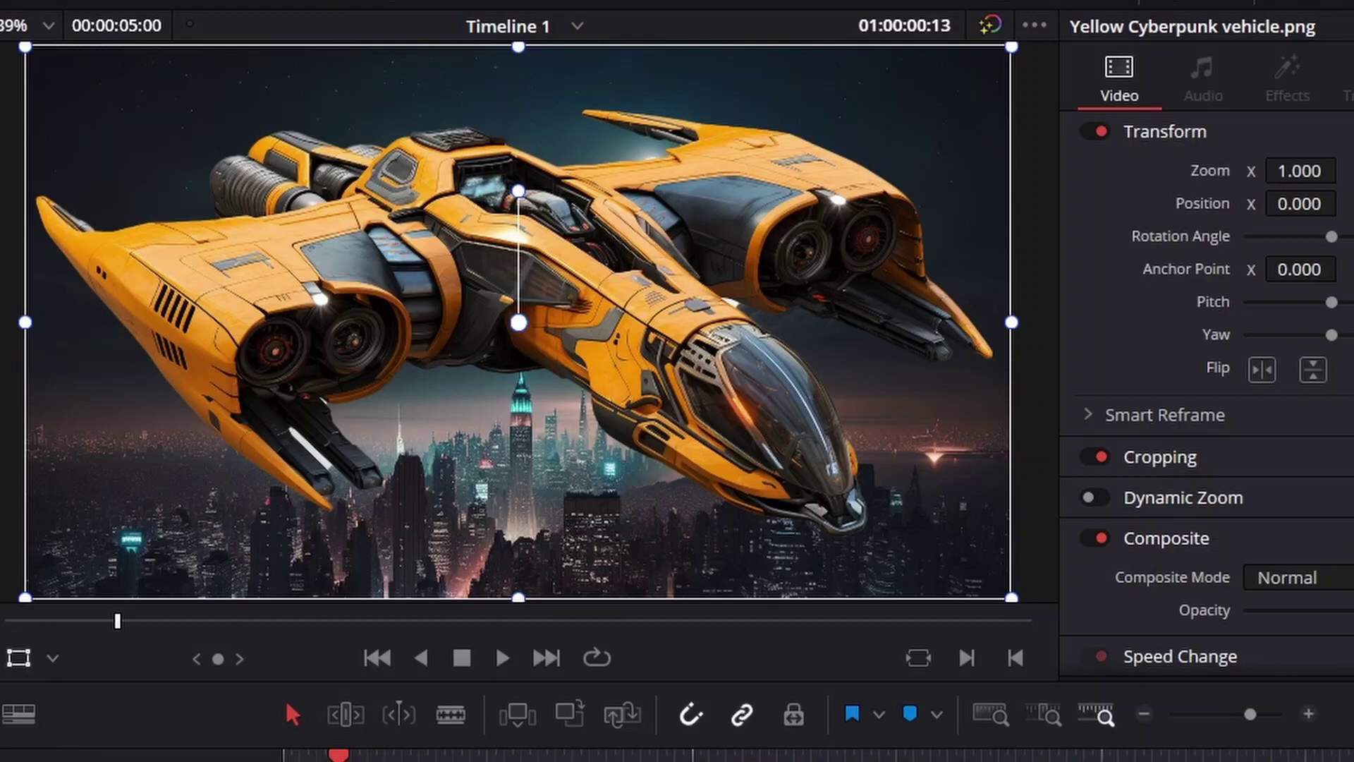
- Try resizing the vehicle to about 0.207, rotating it about 18.2 degrees and moving it to about X -439, Y 13, and reset its transform
left_click_drag(1011, 597, 831, 498)
left_click_drag(536, 332, 628, 338)
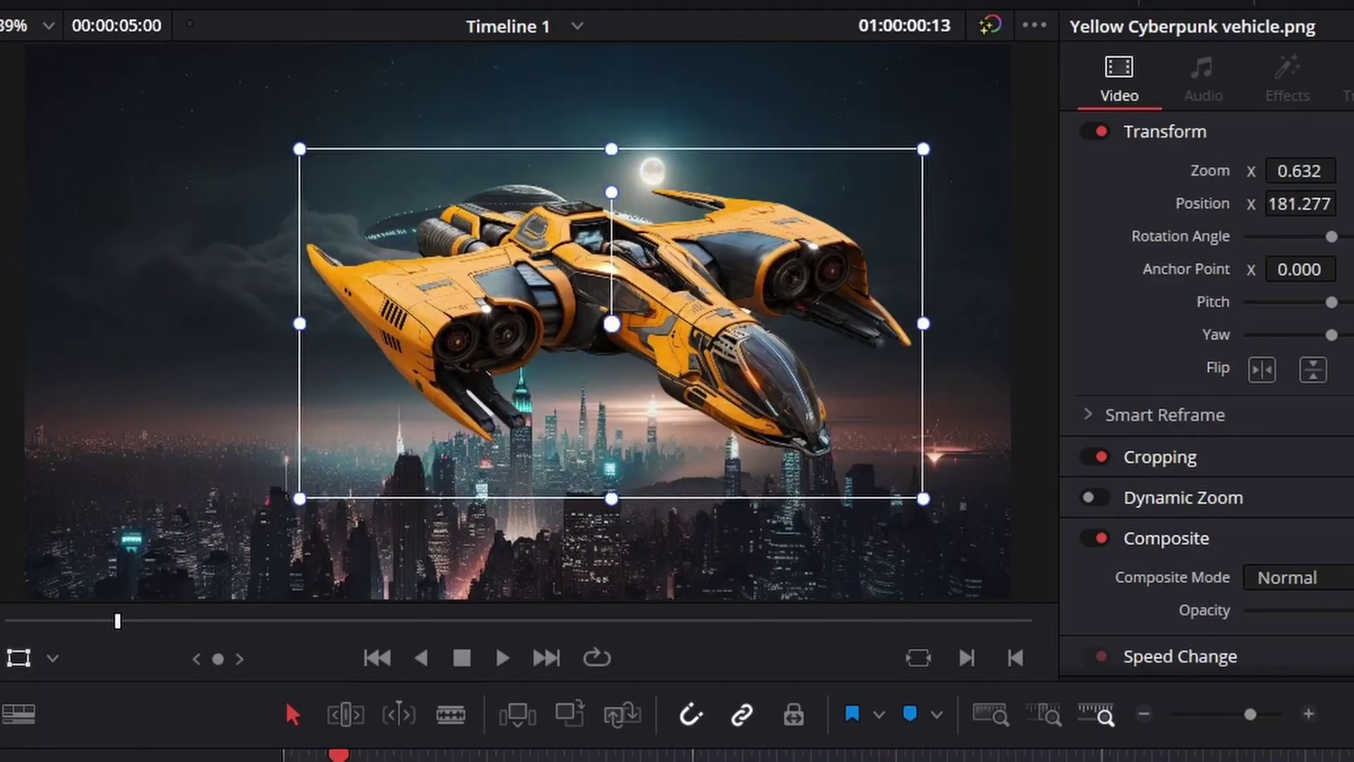
left_click_drag(923, 498, 788, 422)
left_click_drag(612, 192, 571, 199)
left_click_drag(612, 323, 293, 316)
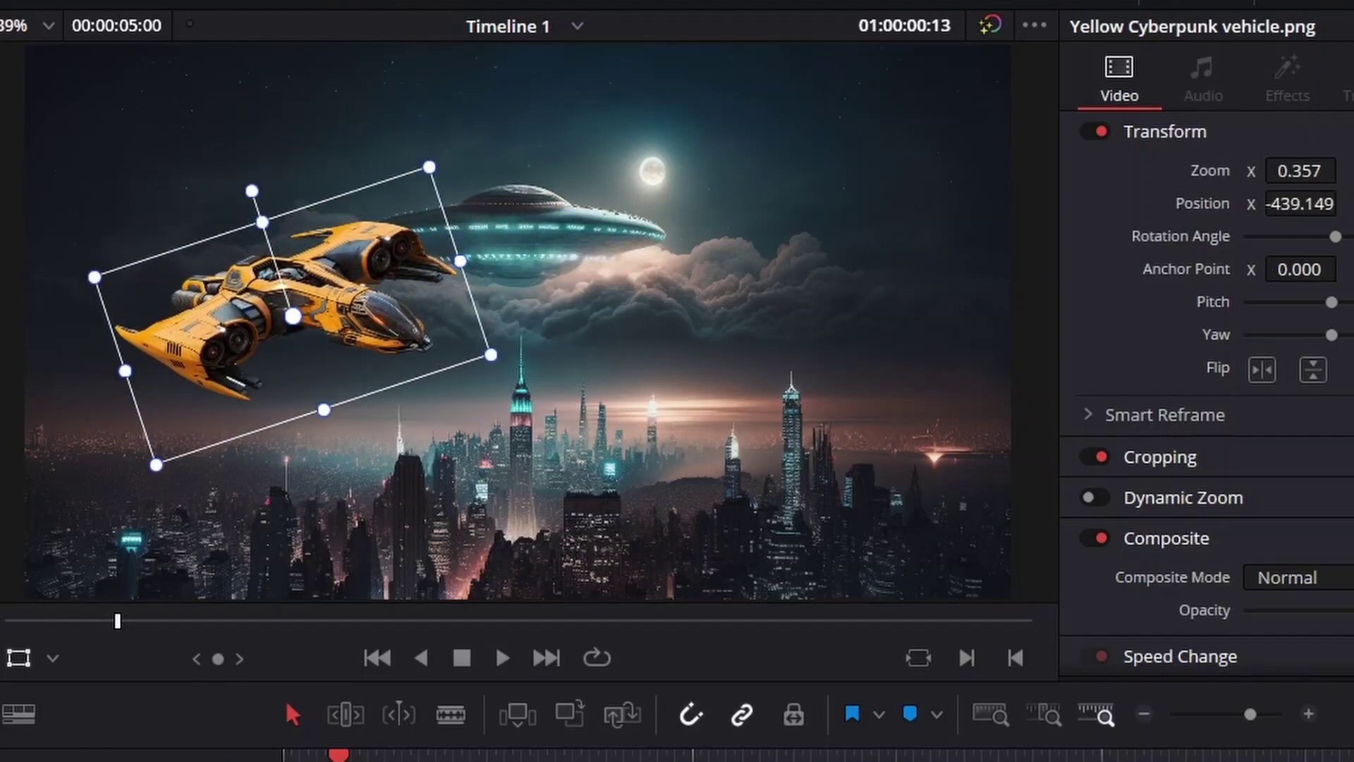
left_click_drag(429, 167, 371, 230)
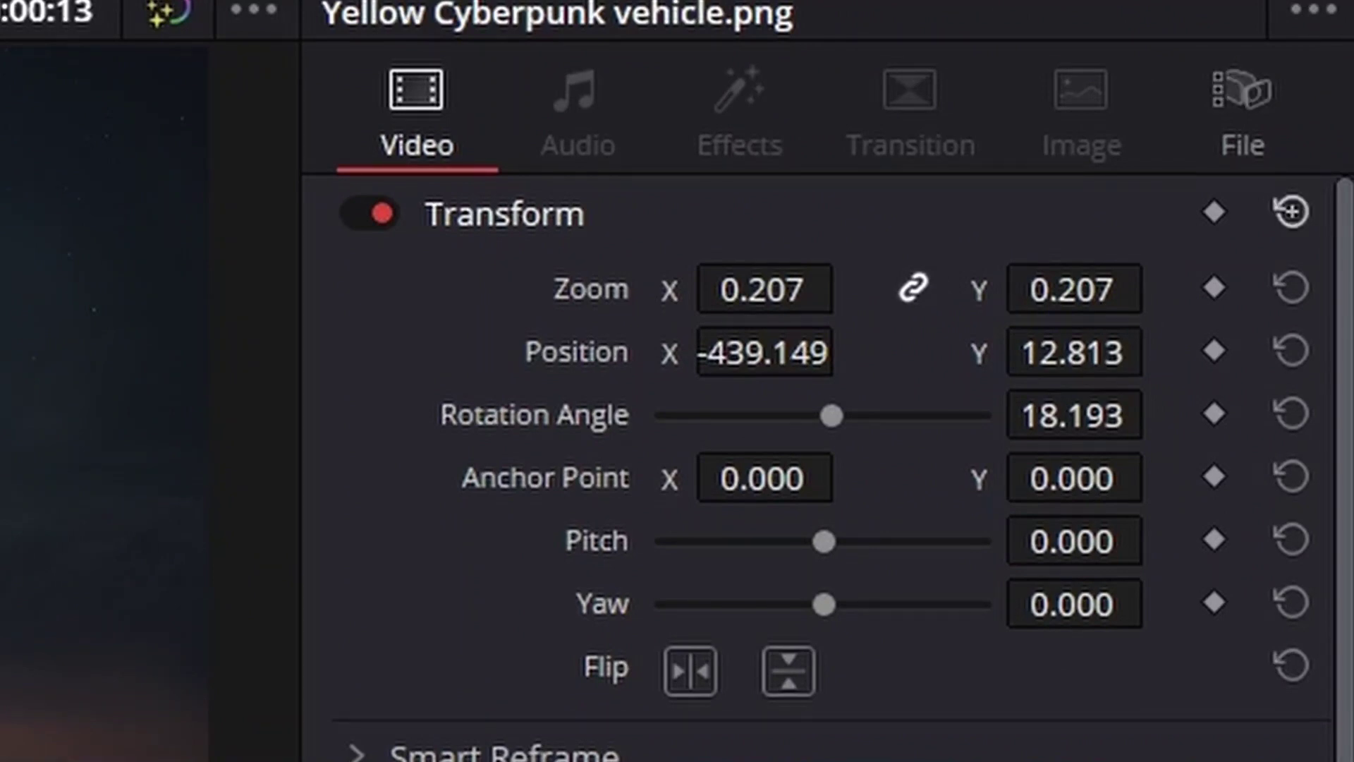
left_click(1291, 211)
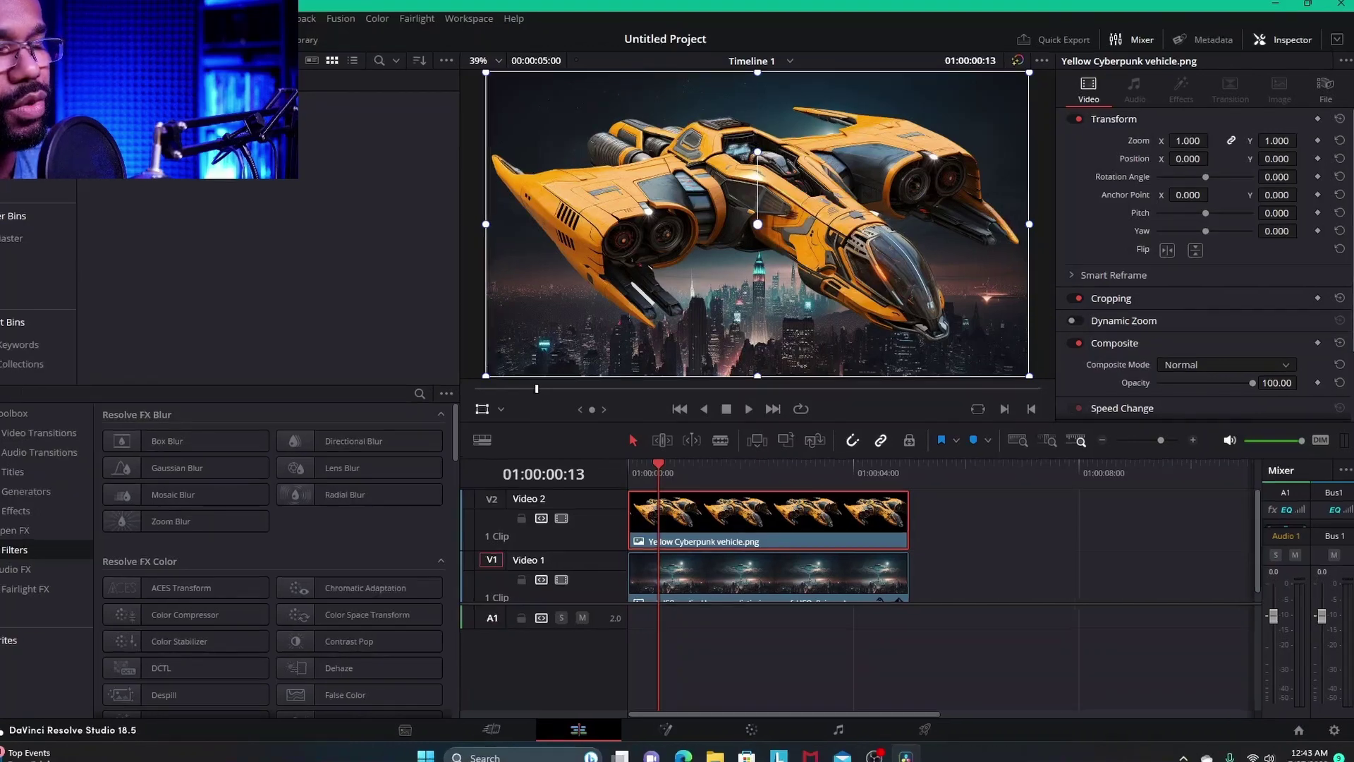
- At the timeline start, shrink the vehicle to zoom 0.003, move it to X -577.021, Y -17.938 and add a Transform keyframe
left_click_drag(1029, 376, 1005, 362)
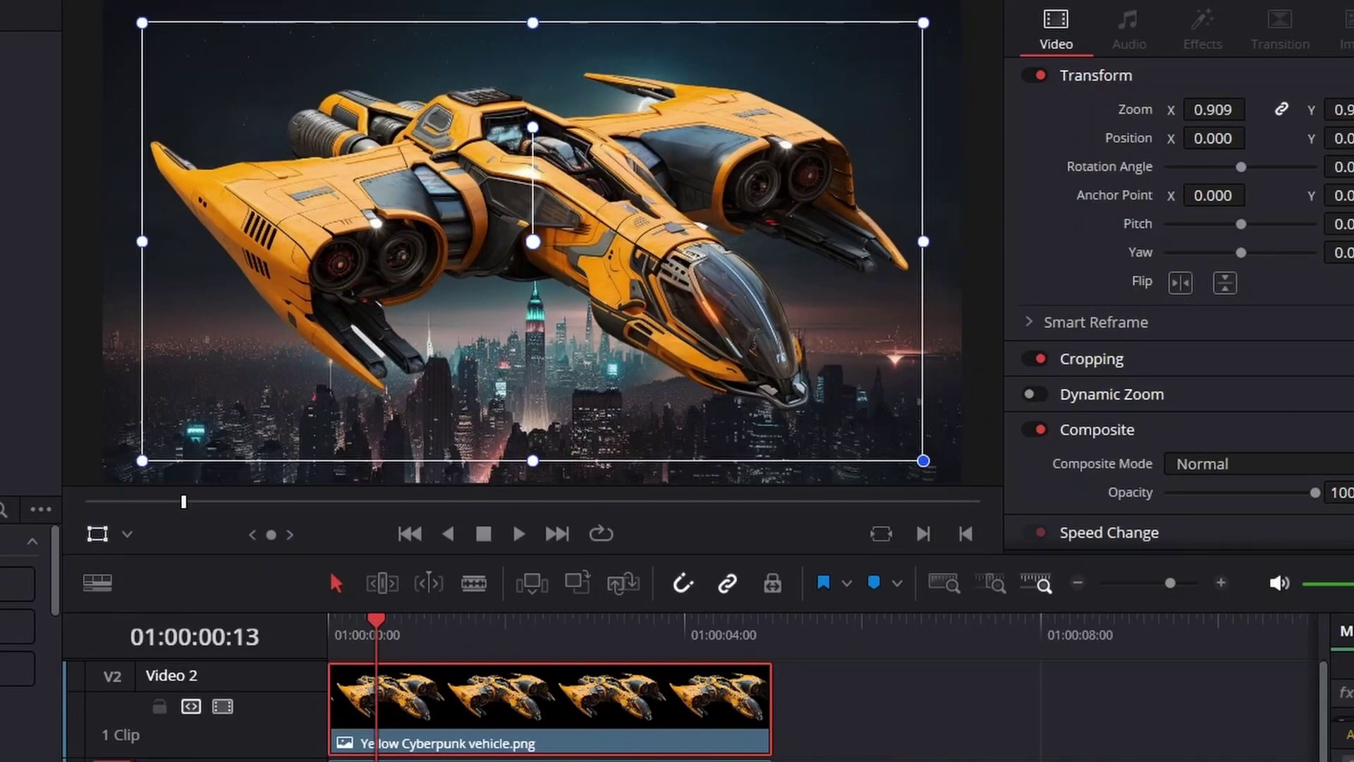
left_click_drag(923, 460, 966, 483)
key("j")
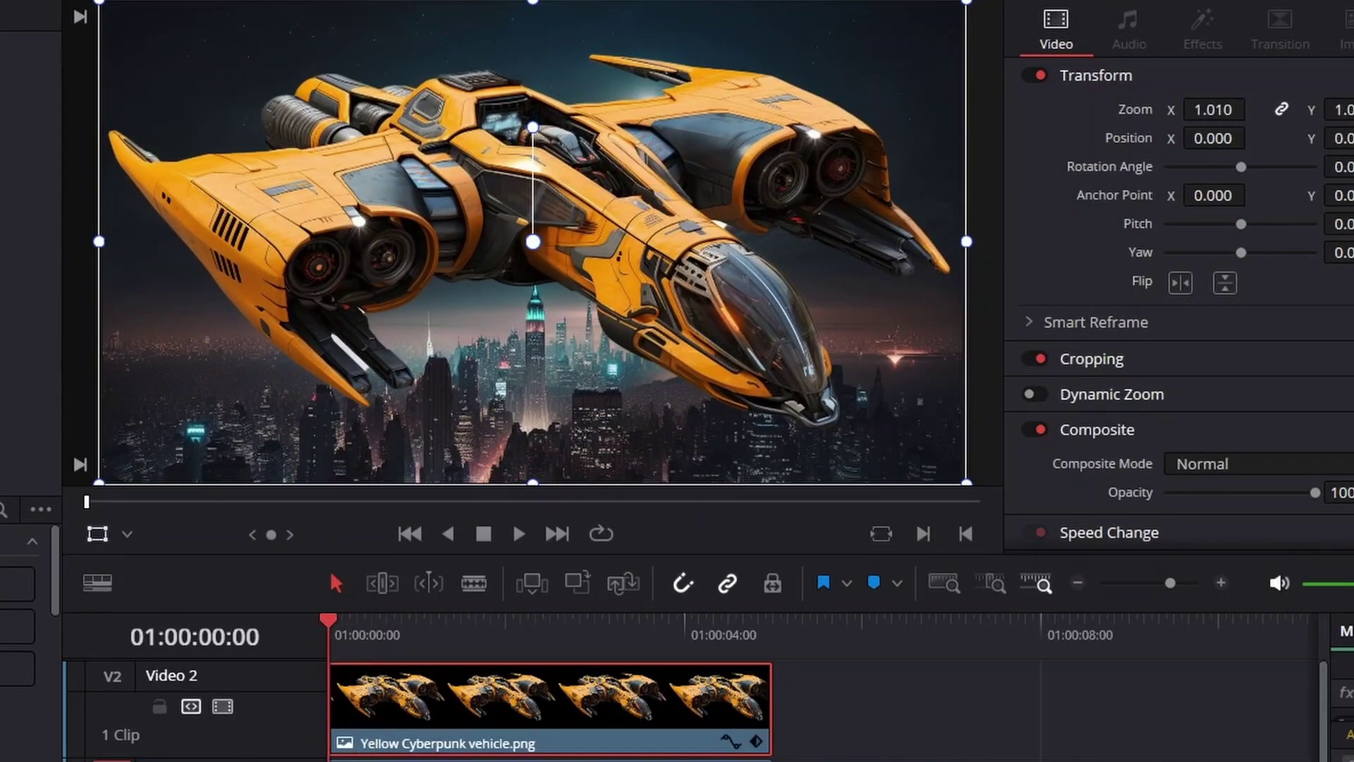
left_click_drag(966, 483, 643, 303)
left_click_drag(507, 261, 250, 269)
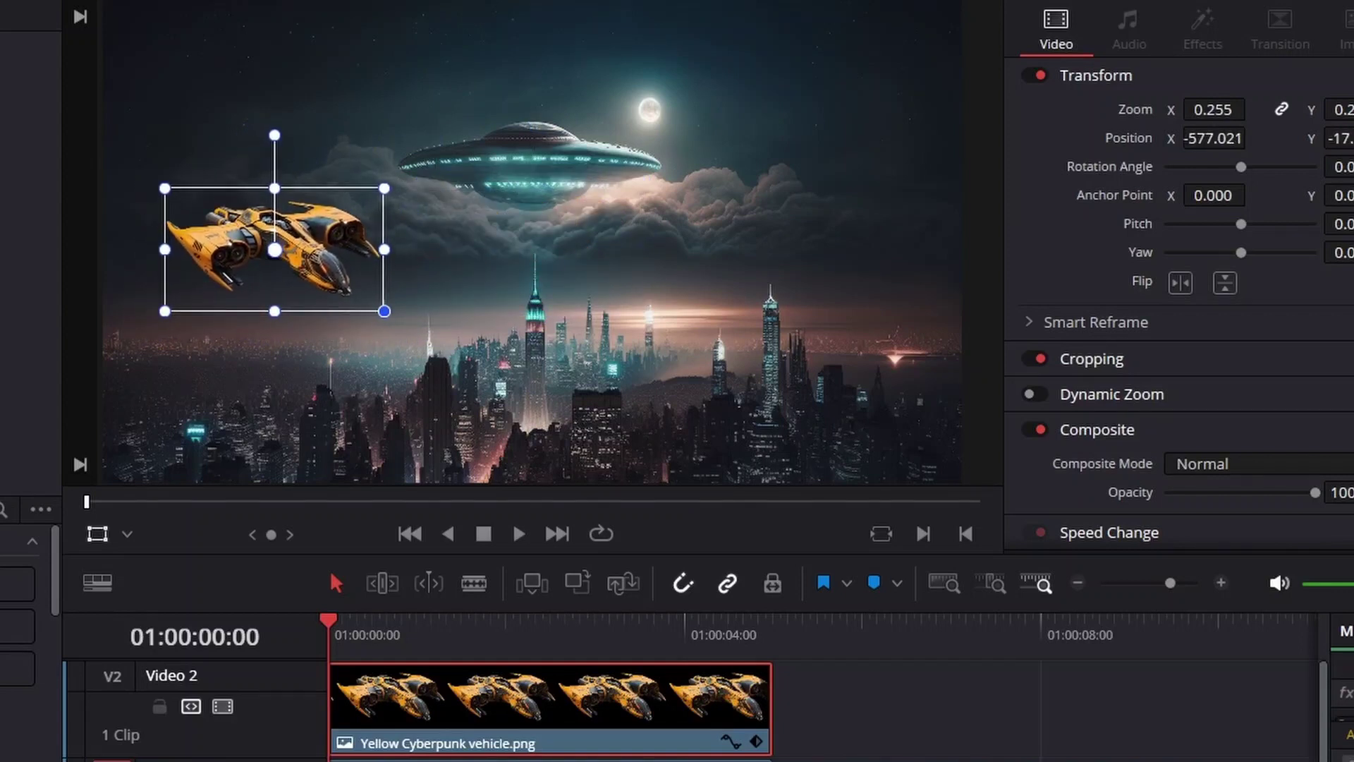
left_click_drag(383, 311, 280, 254)
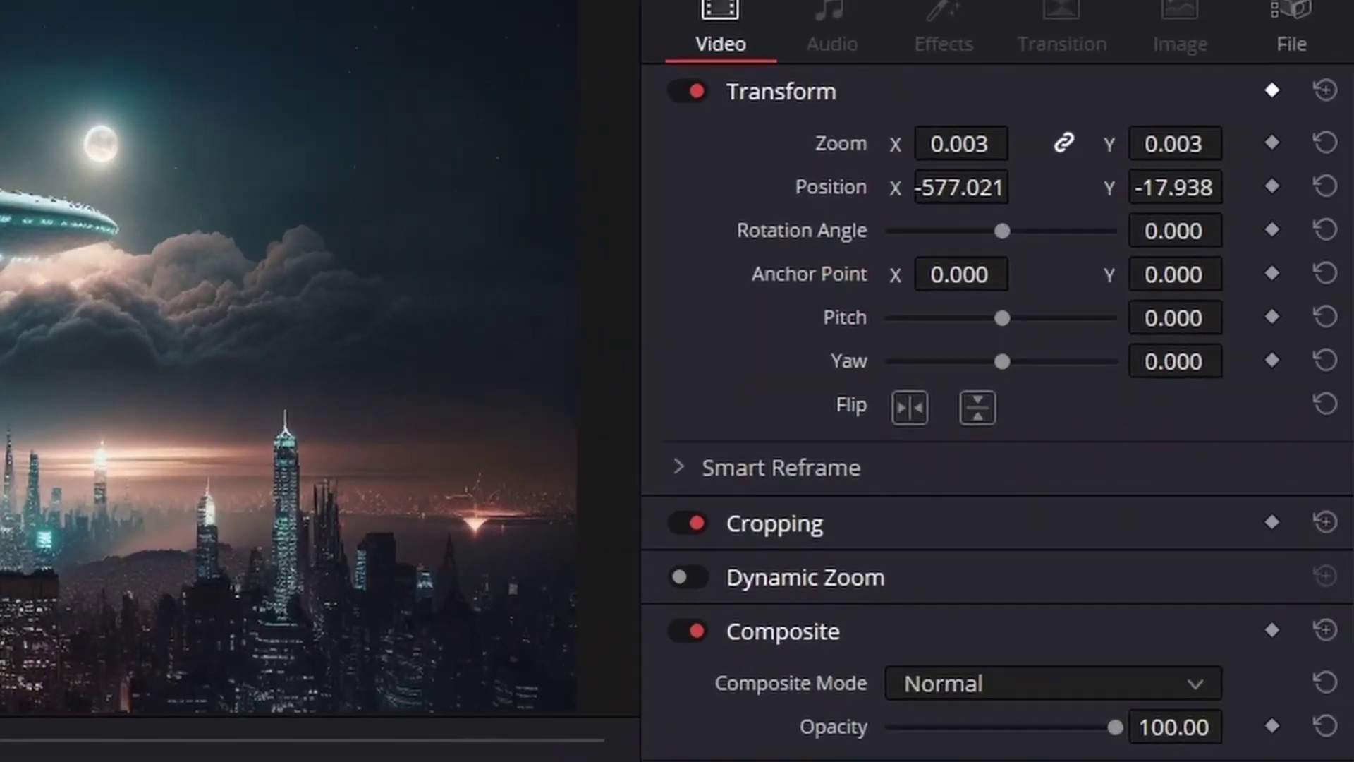
left_click(1267, 90)
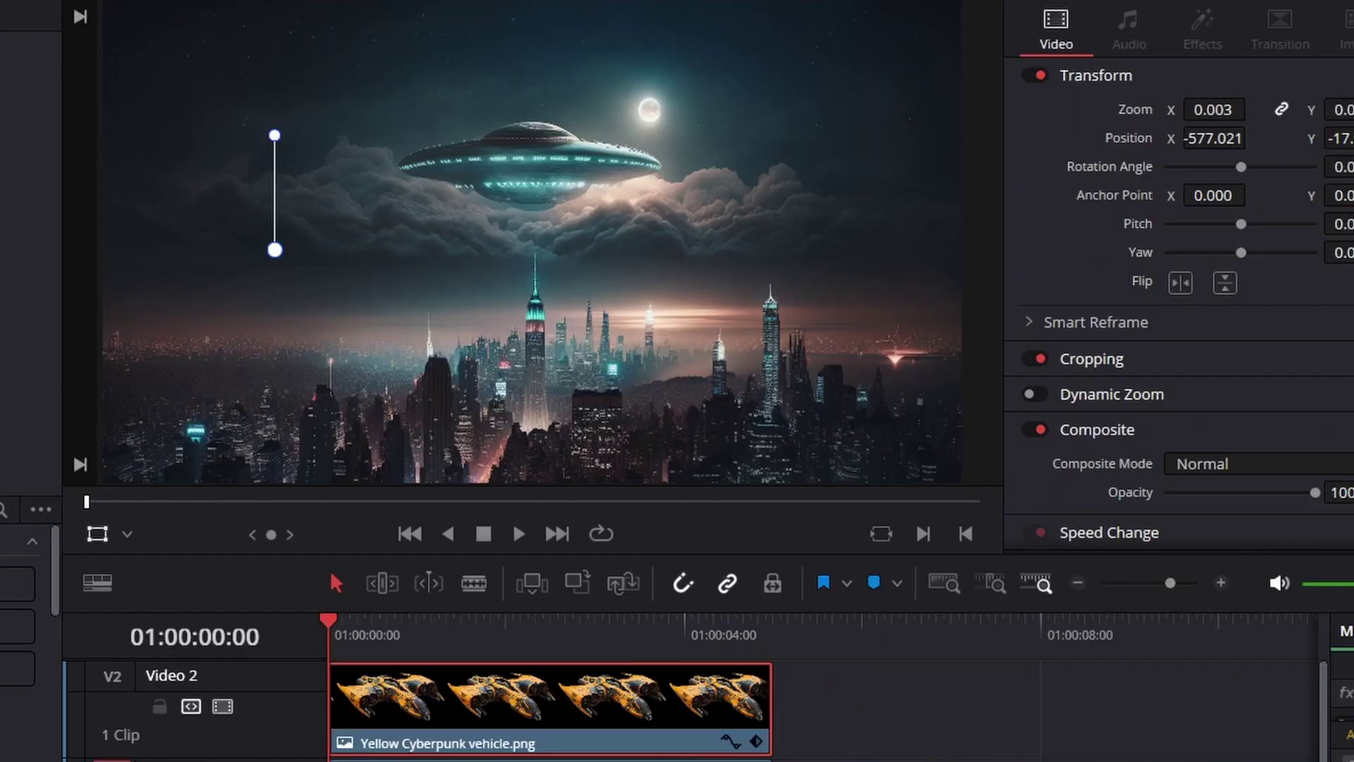
- At 01:00:04:21, enlarge the vehicle to zoom 0.756 and move it past the frame's lower-right corner to X 1281.702, Y -663.708
key("space")
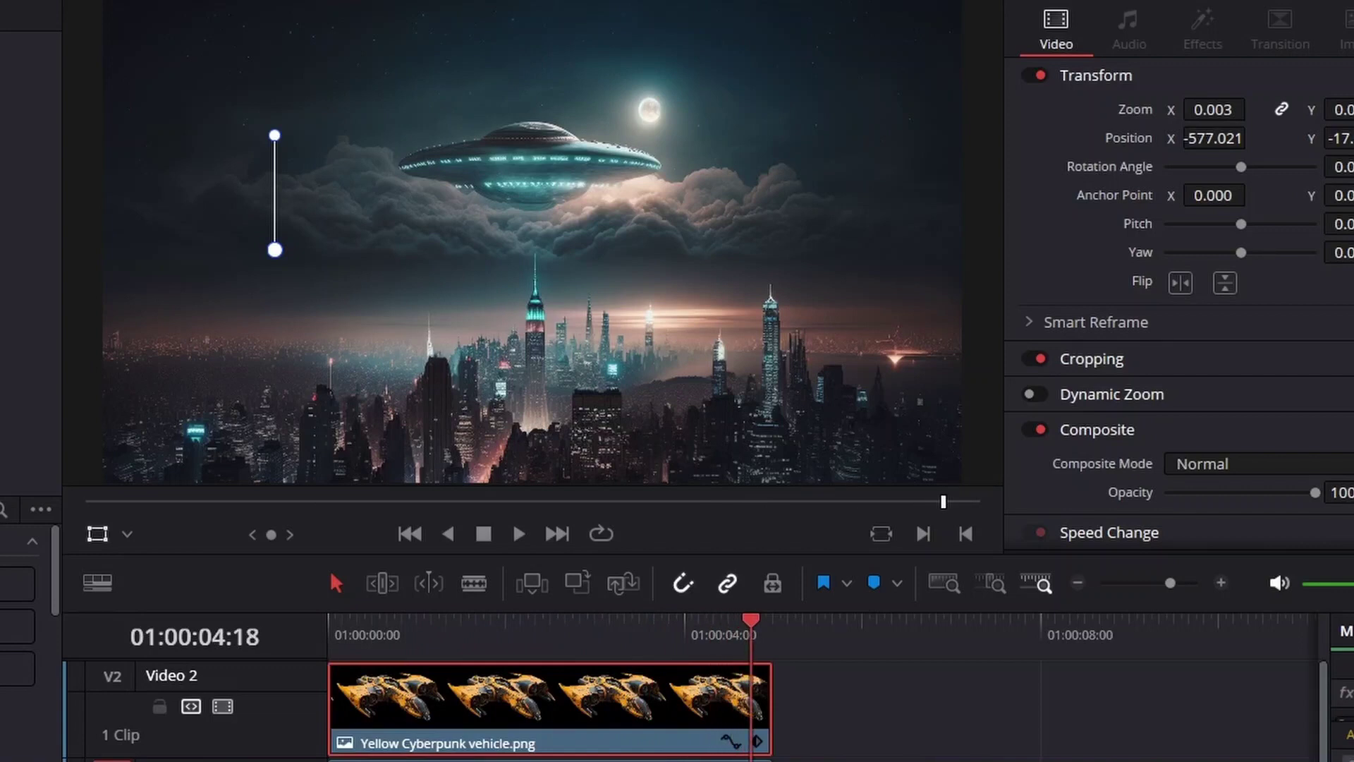
key("ctrl+equal")
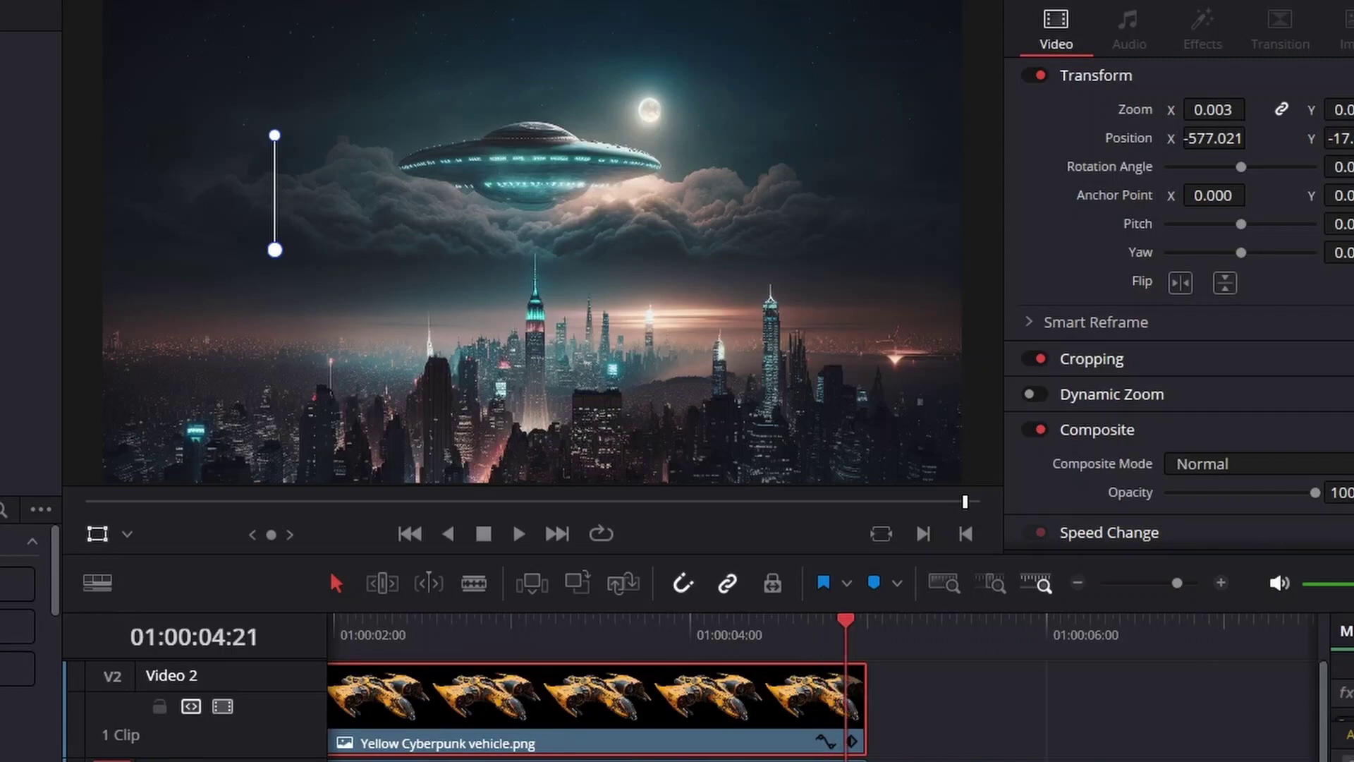
left_click_drag(1213, 109, 1249, 109)
left_click_drag(274, 249, 786, 360)
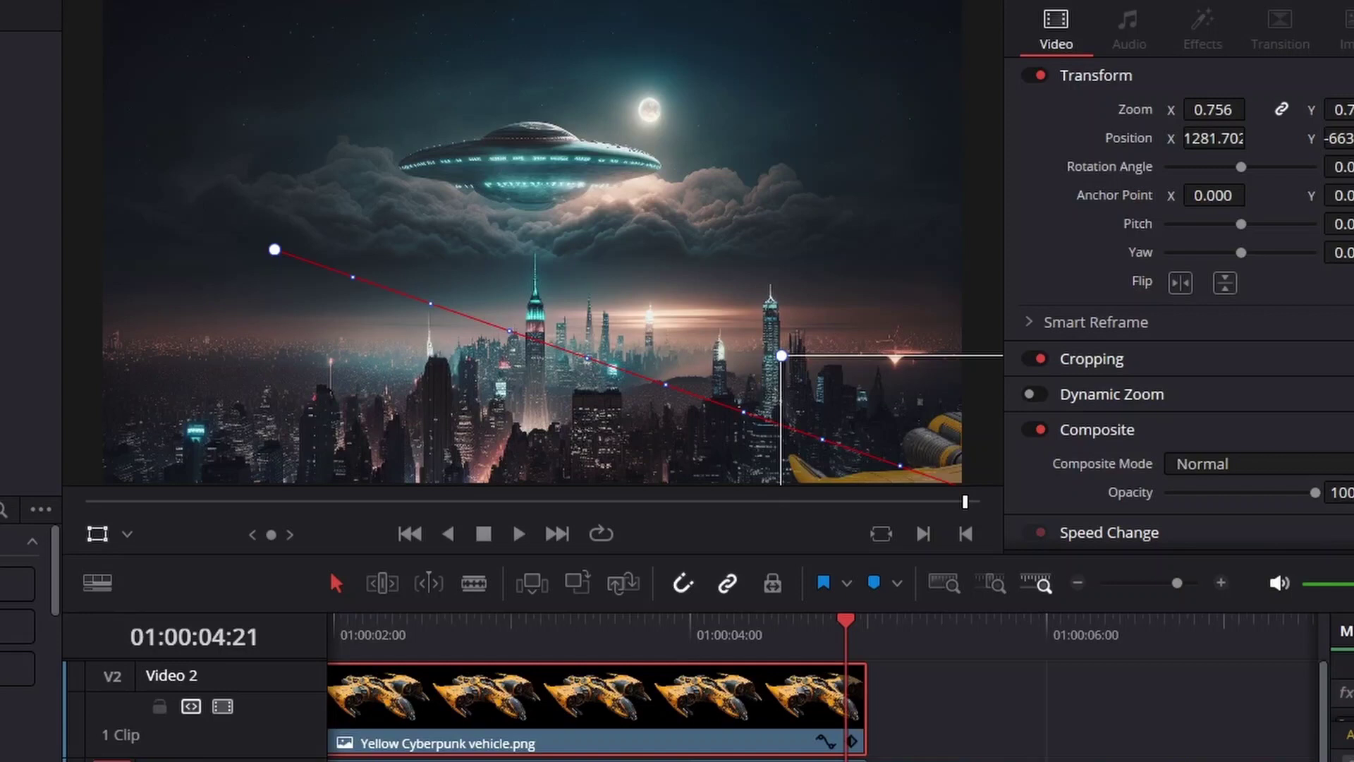
- Rewind the vehicle's flight animation to the timeline start, hide the viewer's Transform controls and play the animation through to the end
key("j")
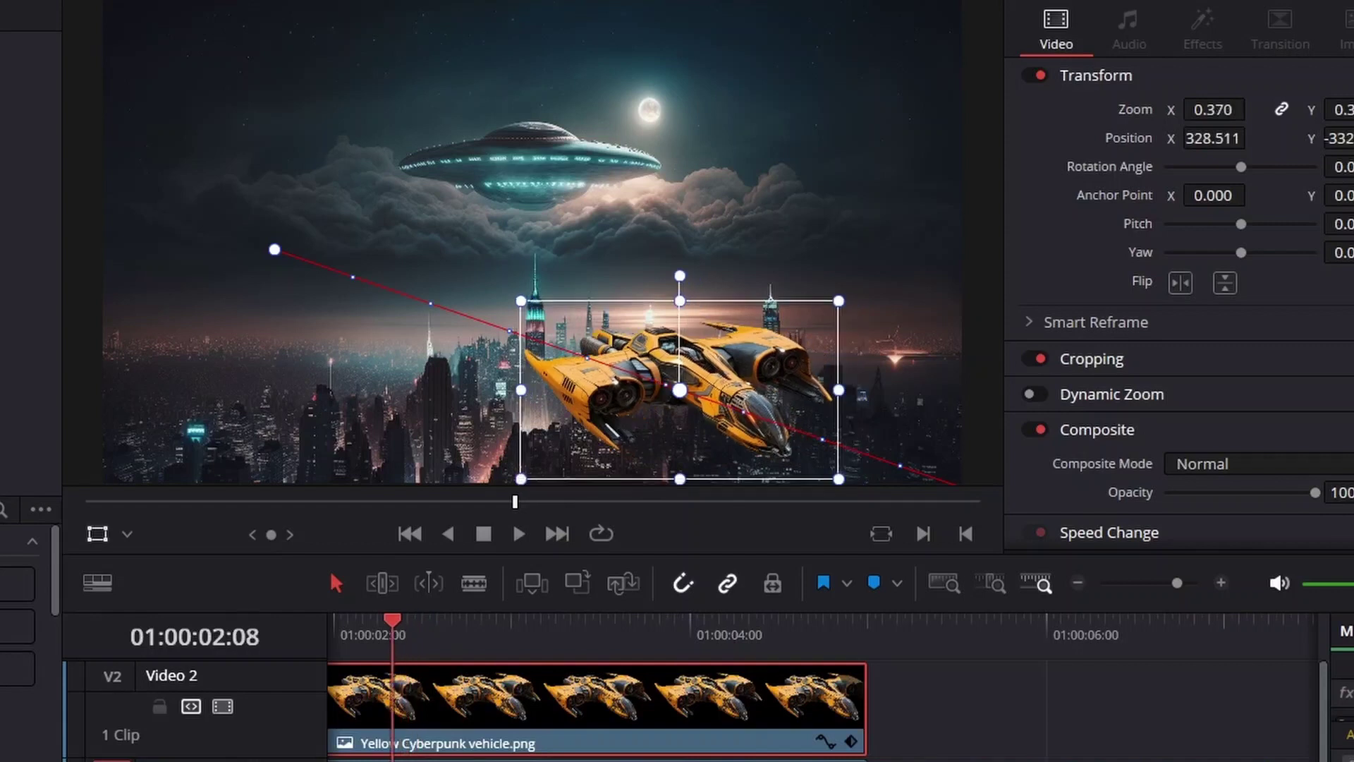
scroll(772, 684, "left", 5)
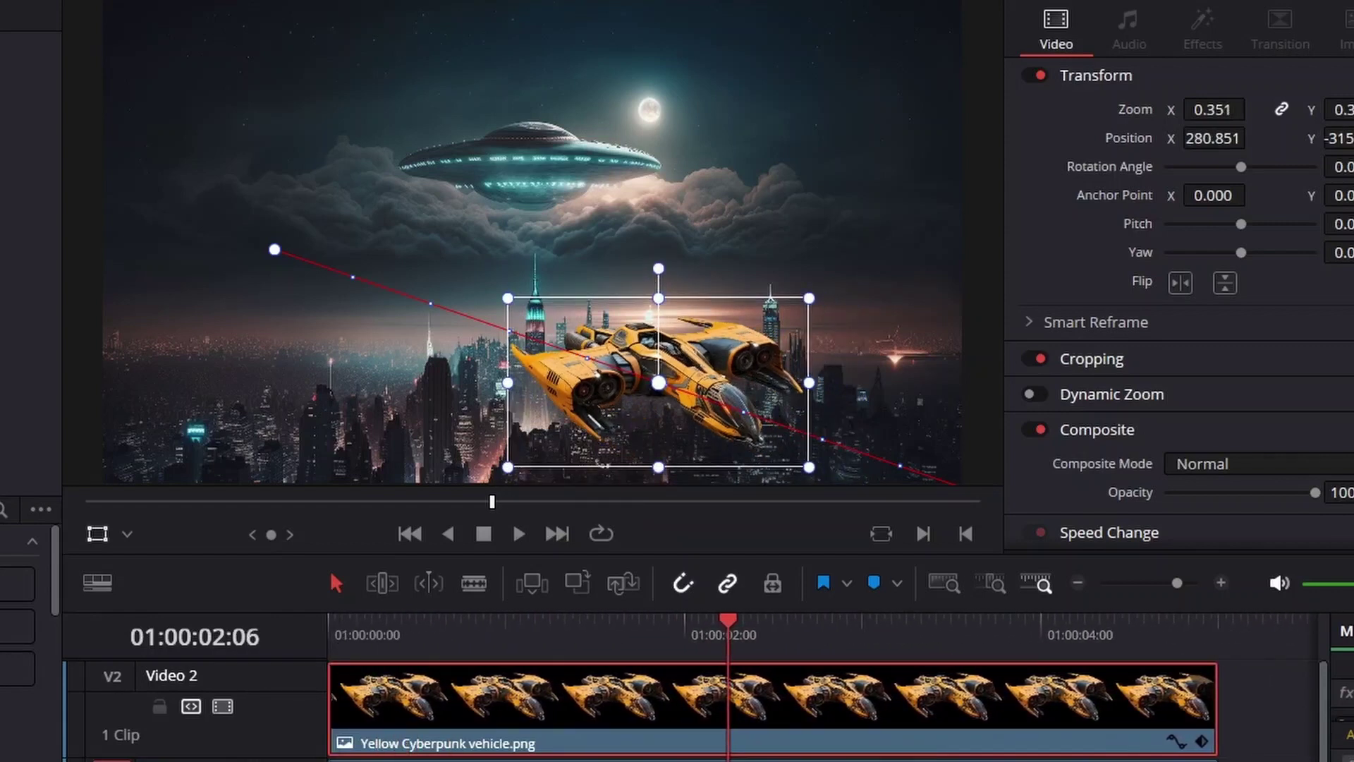
key("j")
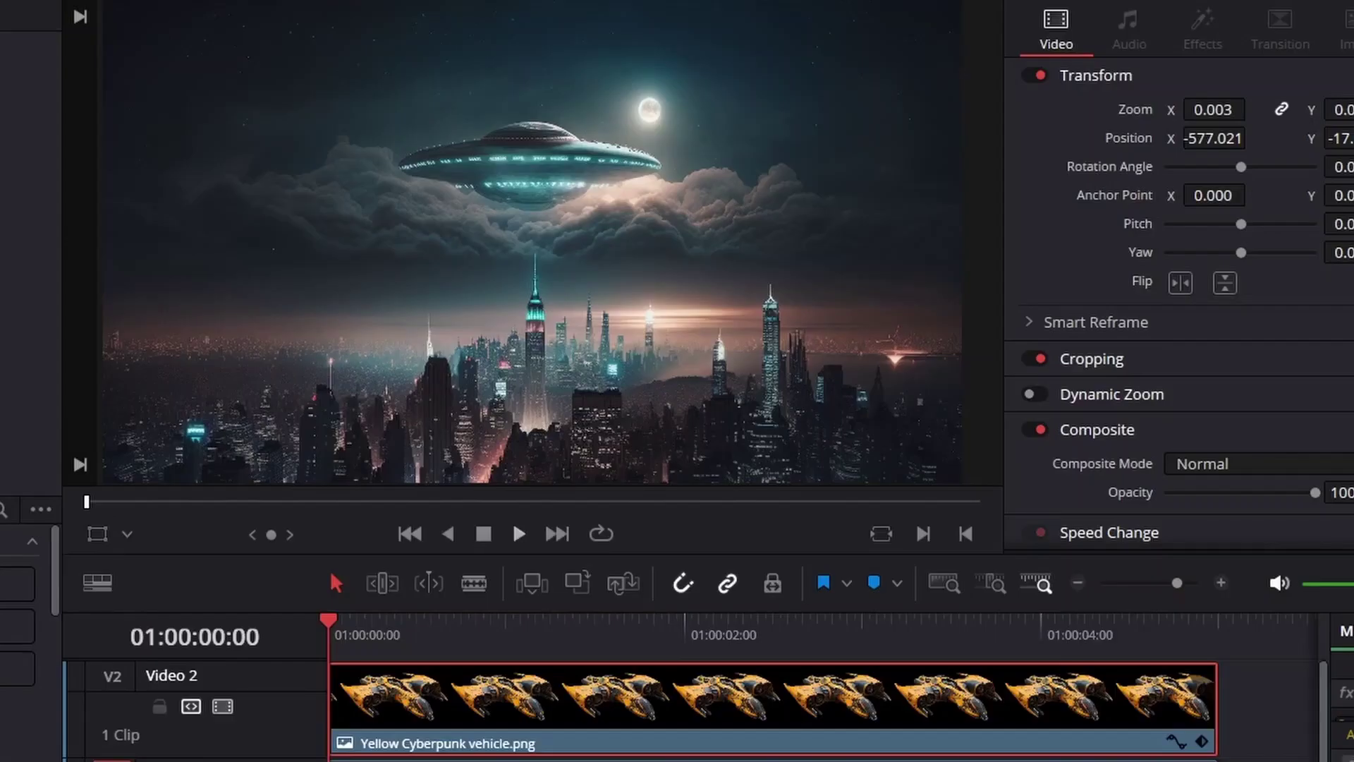
key("space")
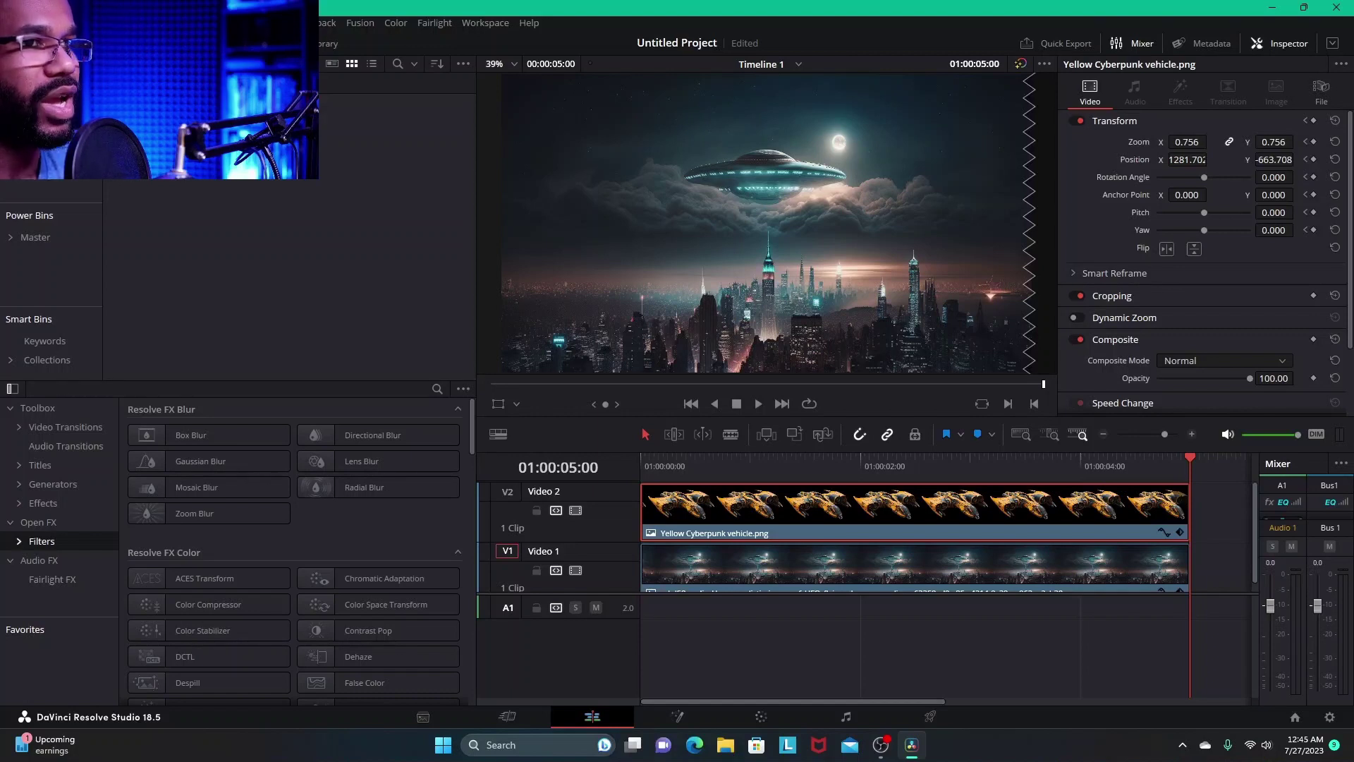
- Scrub backwards through the vehicle's flight from 01:00:04:03 past 01:00:02:18 to the timeline start to examine its path
left_click(1094, 466)
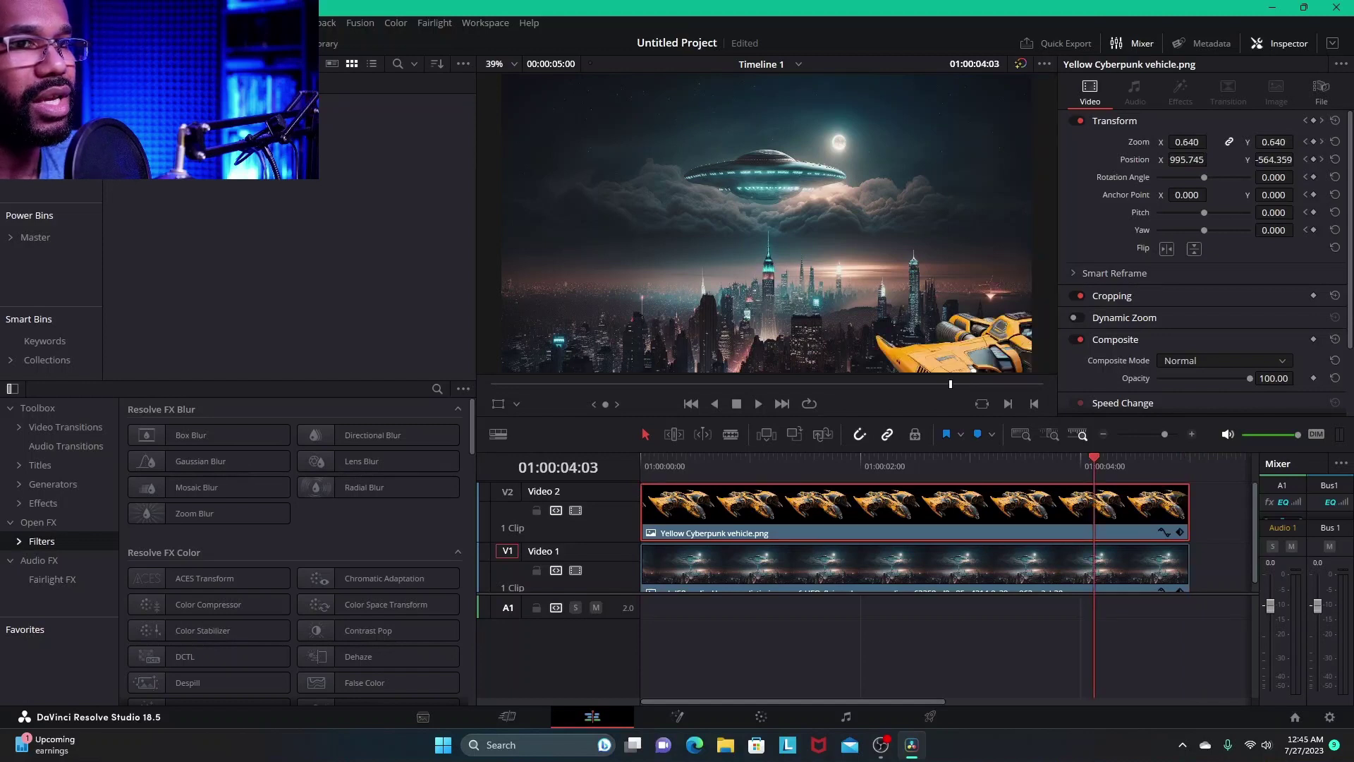
left_click(942, 465)
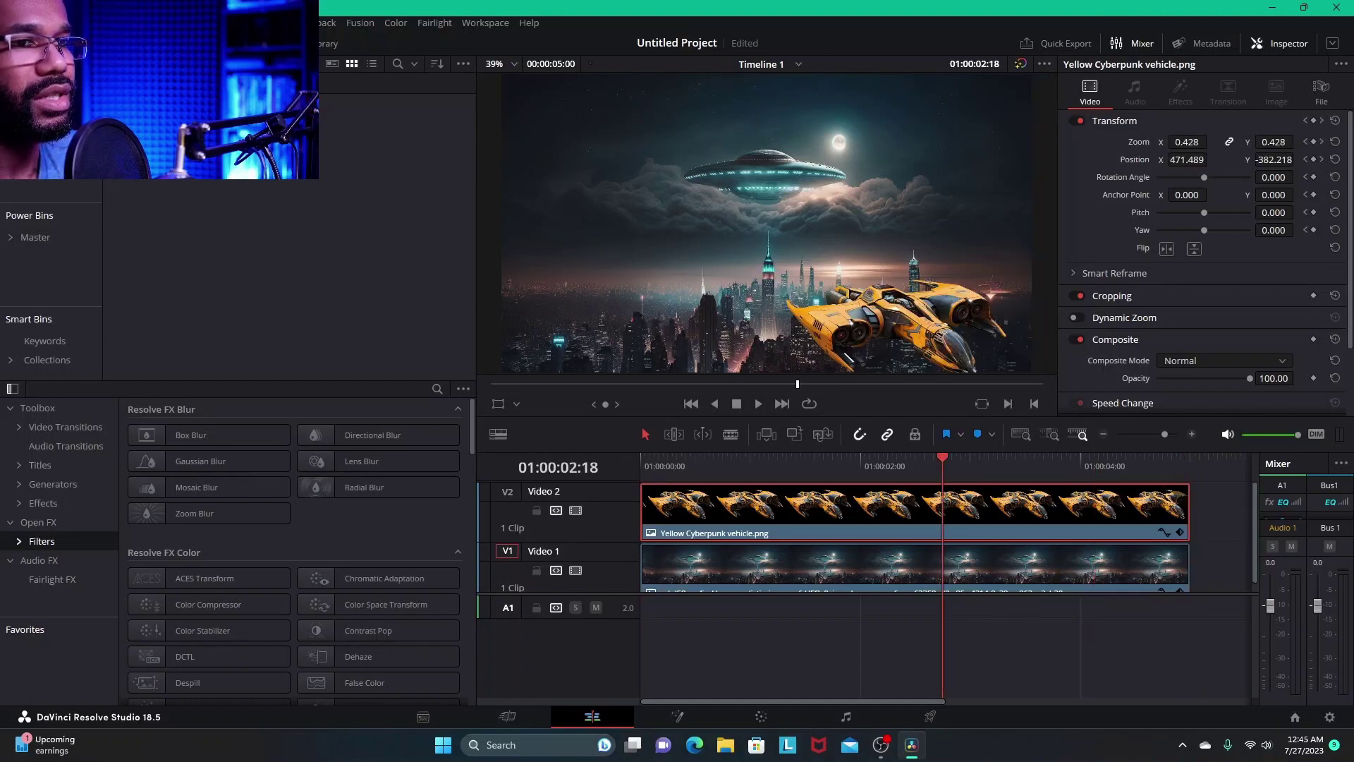
left_click_drag(942, 466, 754, 466)
key("Home")
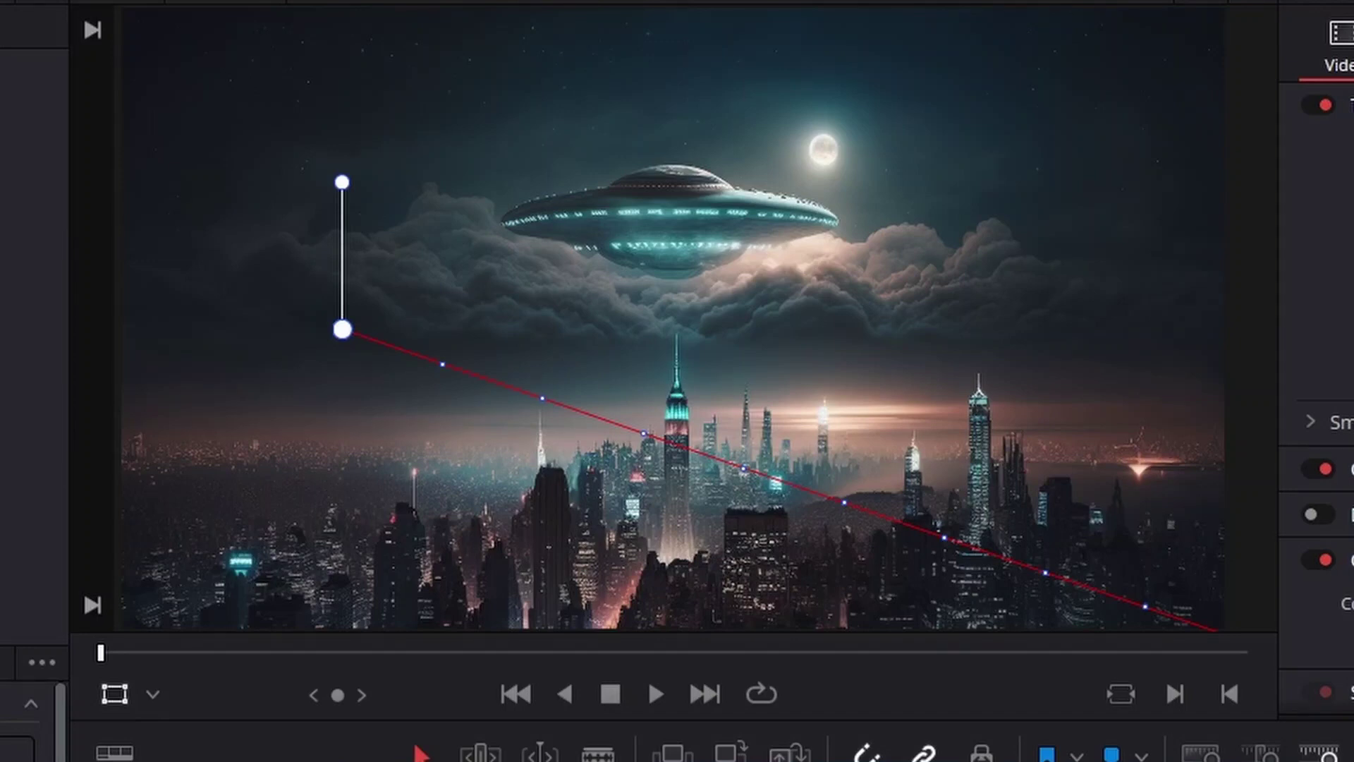
- Reshape the vehicle's flight path with extra position keyframes, raising it above the skyline at about one second and up towards the clouds
key("space")
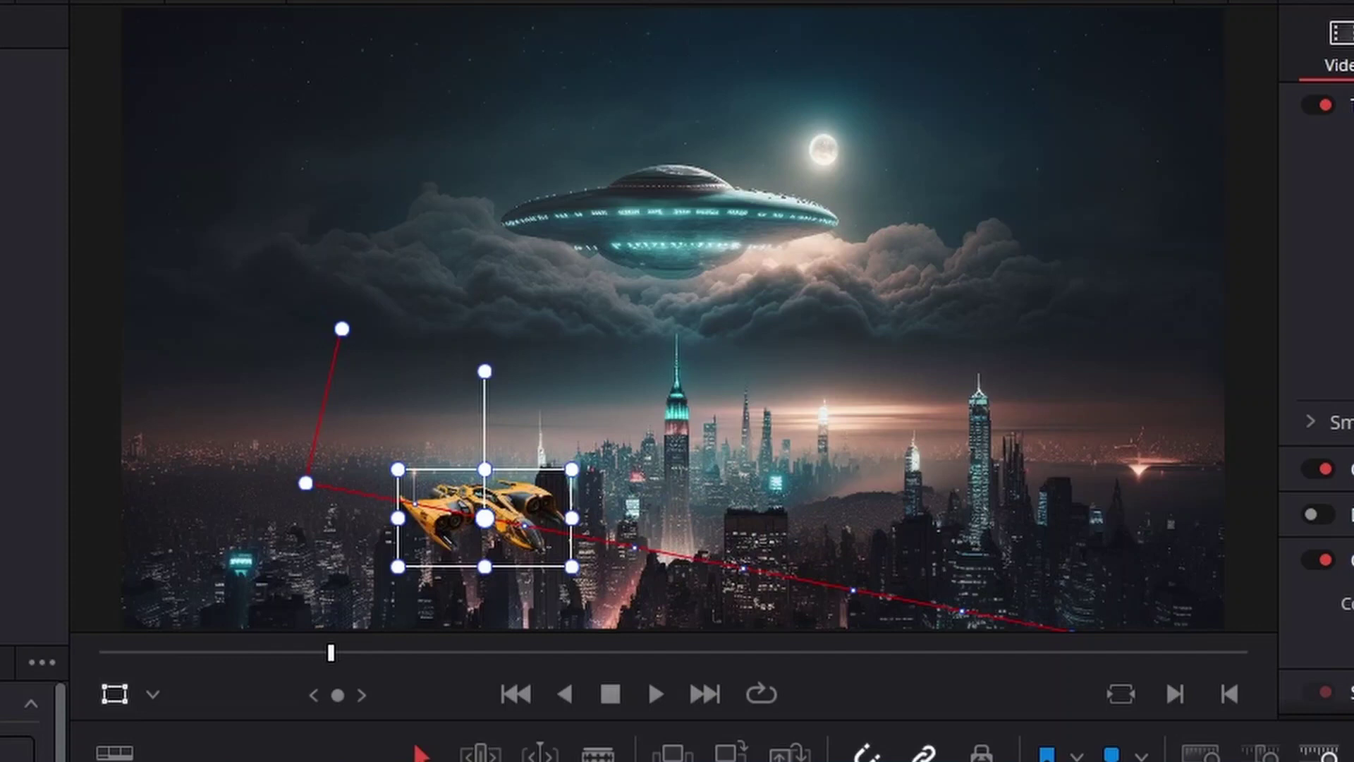
left_click_drag(484, 518, 538, 436)
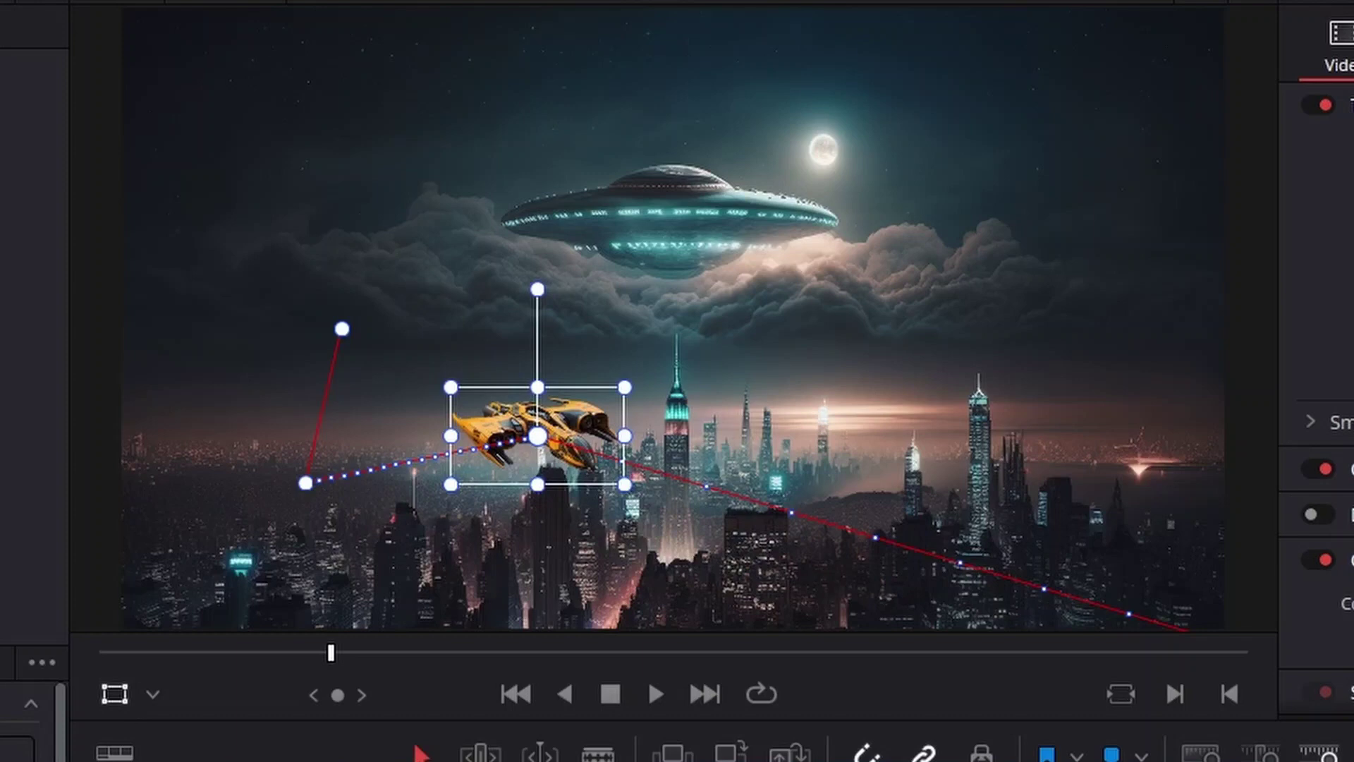
mouse_move(537, 436)
left_mouse_down()
mouse_move(565, 381)
mouse_move(528, 431)
left_mouse_up()
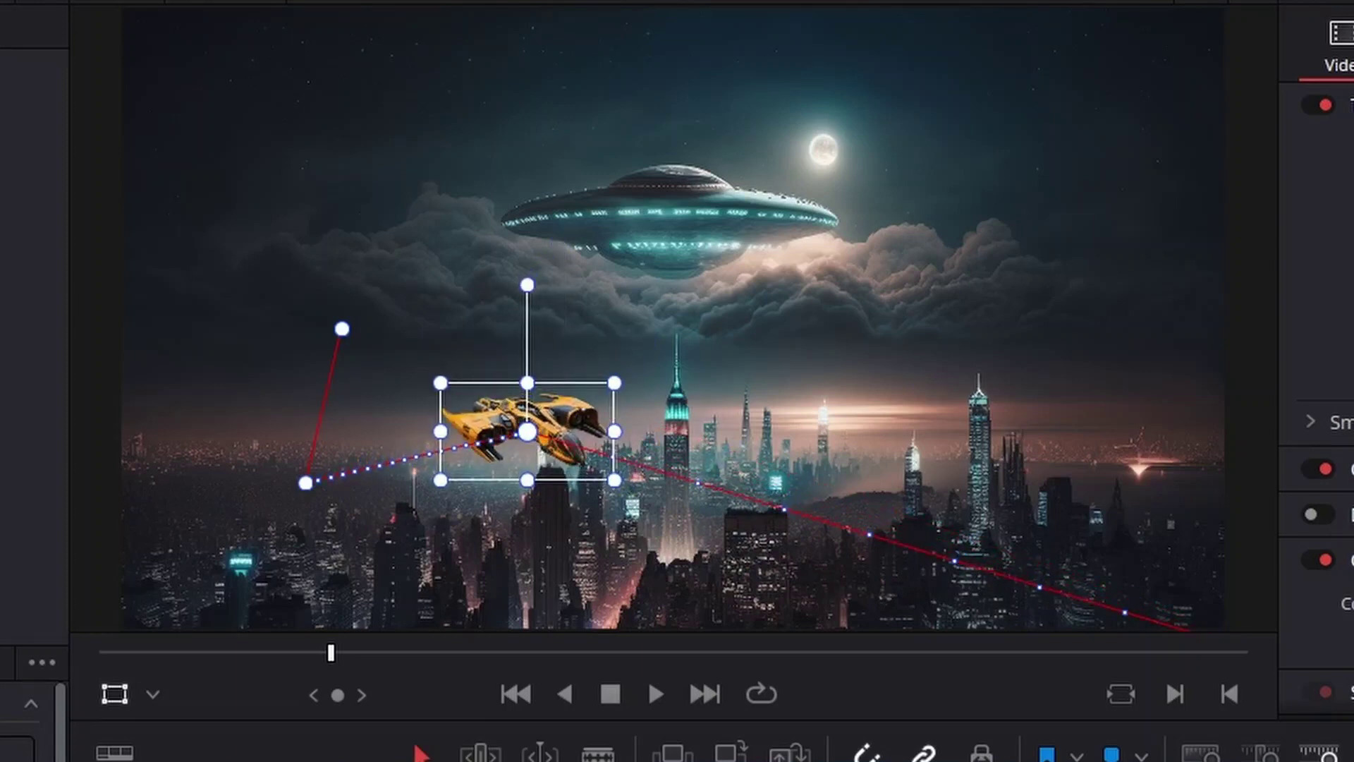
key("space")
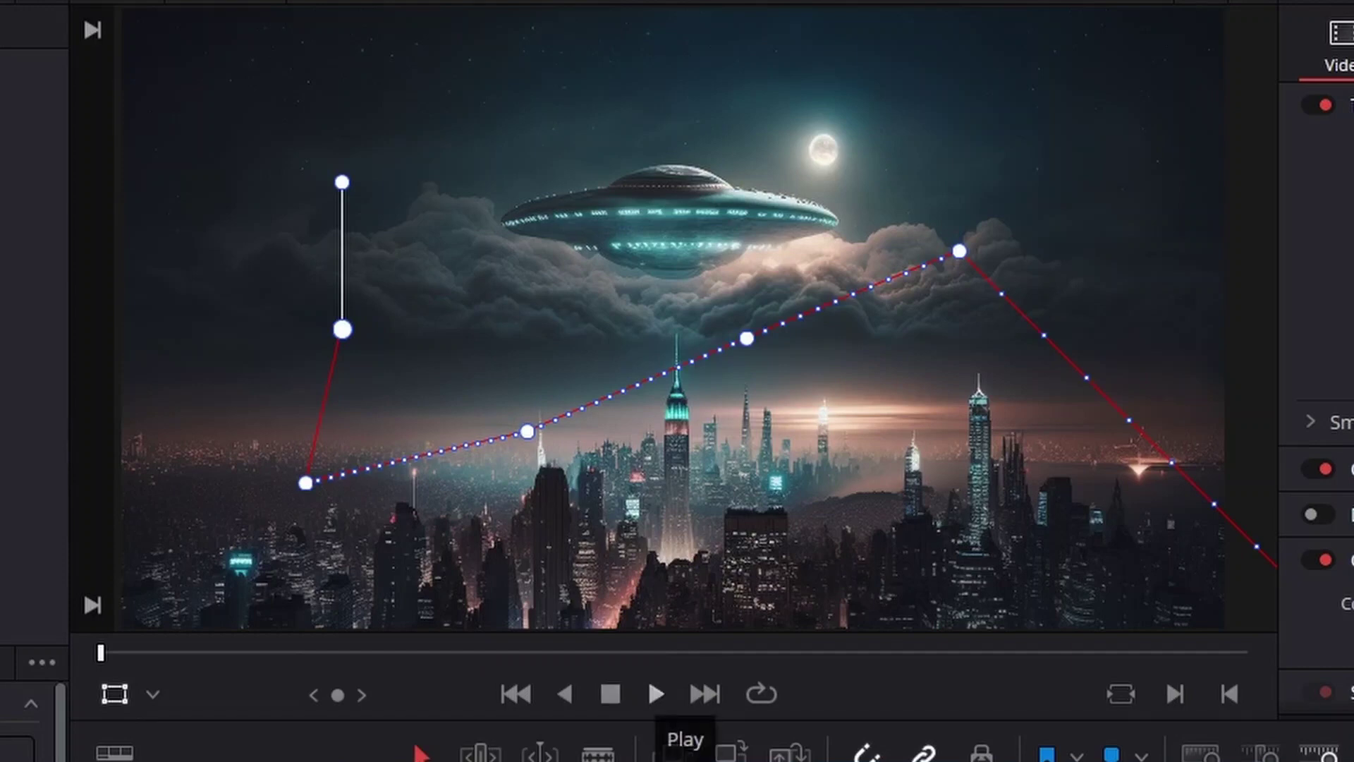
- Play the reshaped flight path, turn off the viewer's Transform controls and play the animation again from the timeline start
left_click(656, 693)
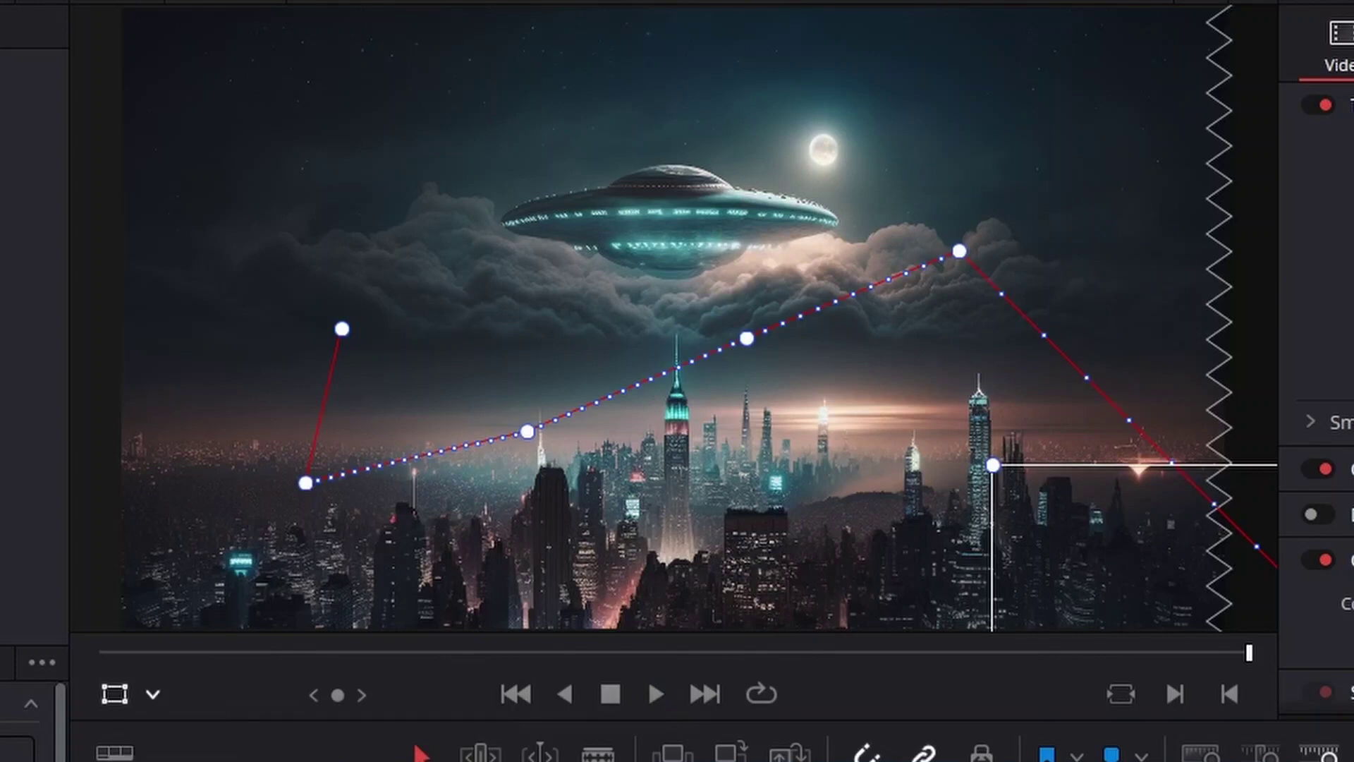
left_click(113, 694)
key("space")
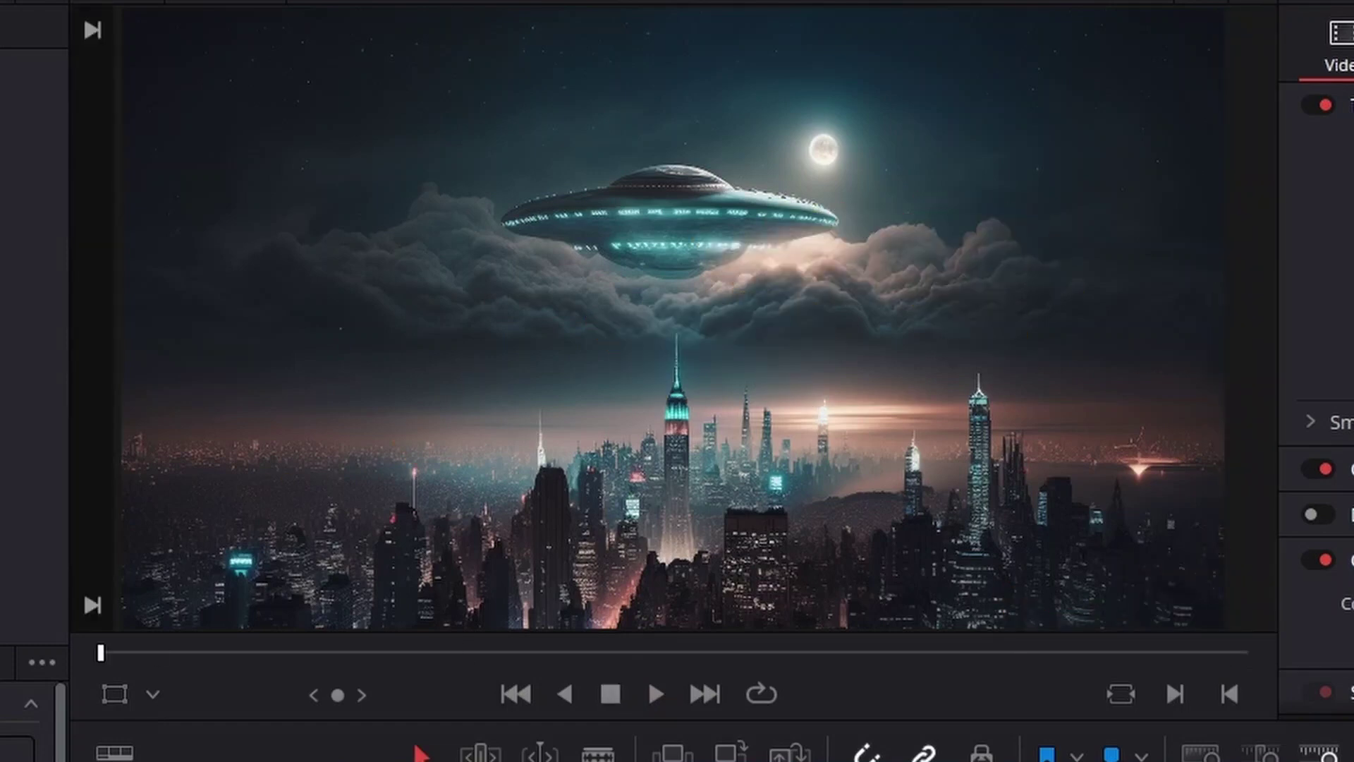
key("space")
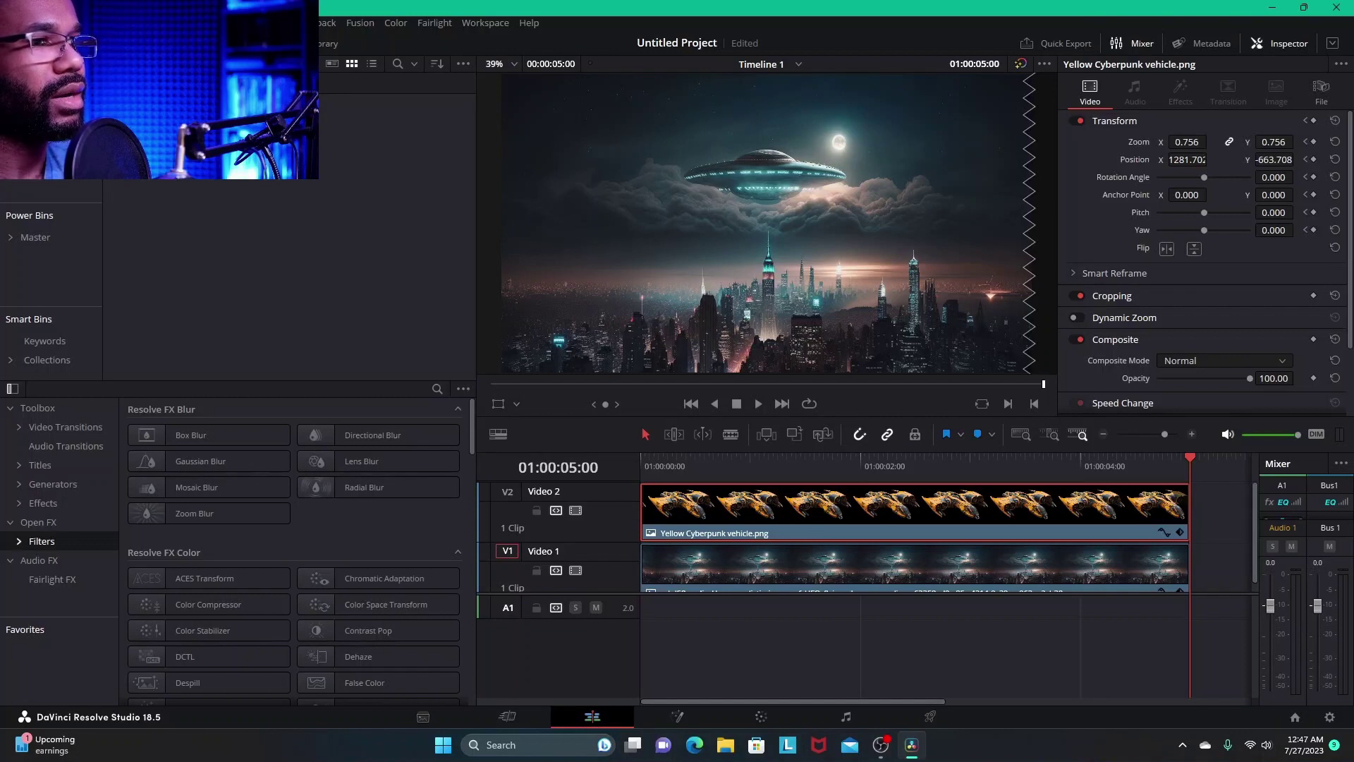
- Replay the vehicle's flight from the timeline start and compare its first and last frames to check the finished motion
key("Home")
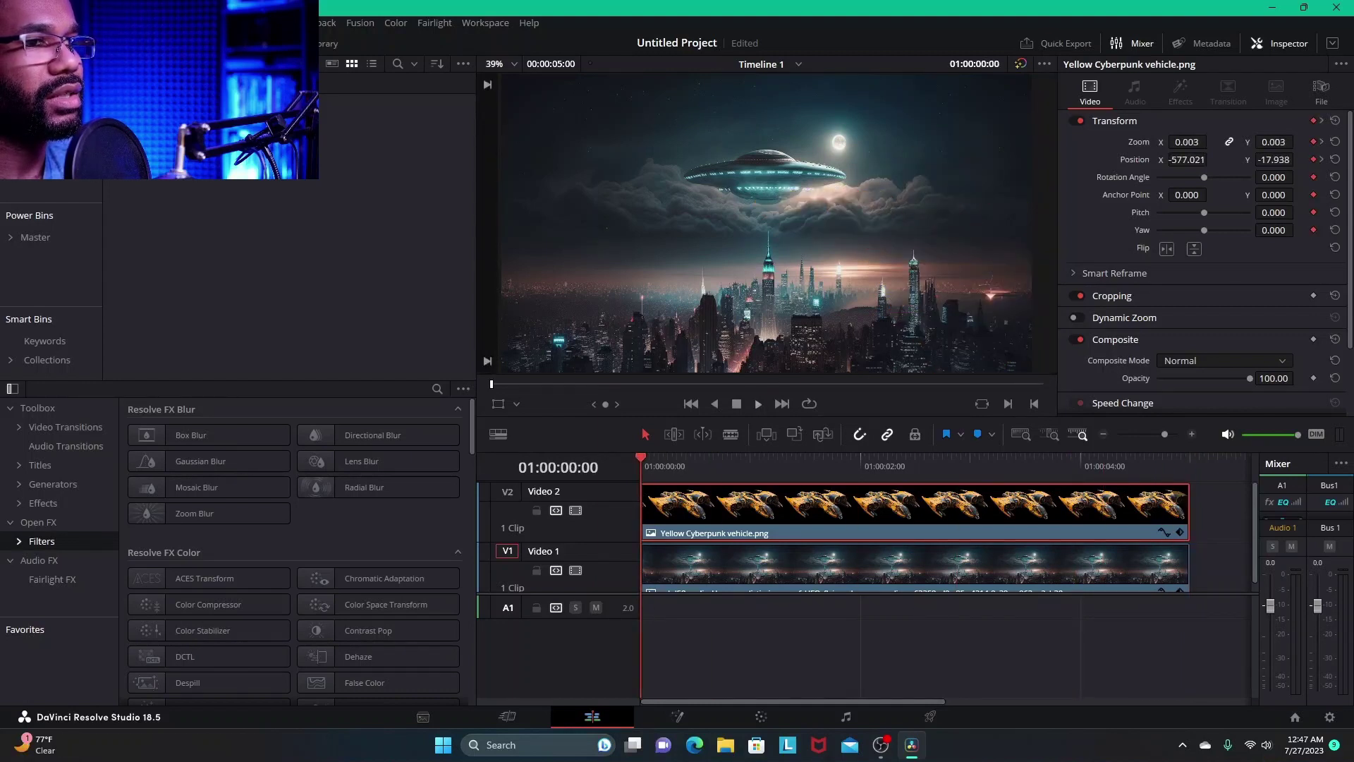
key("space")
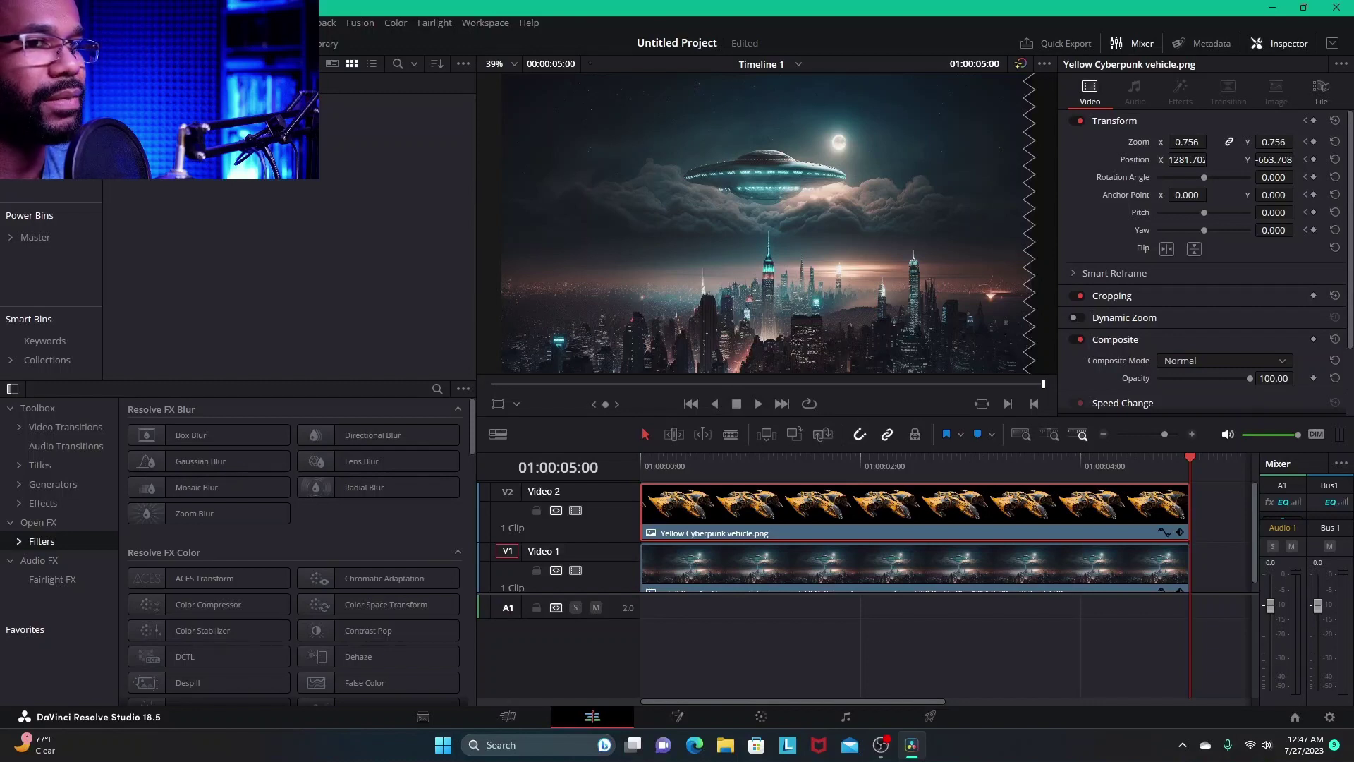
key("j")
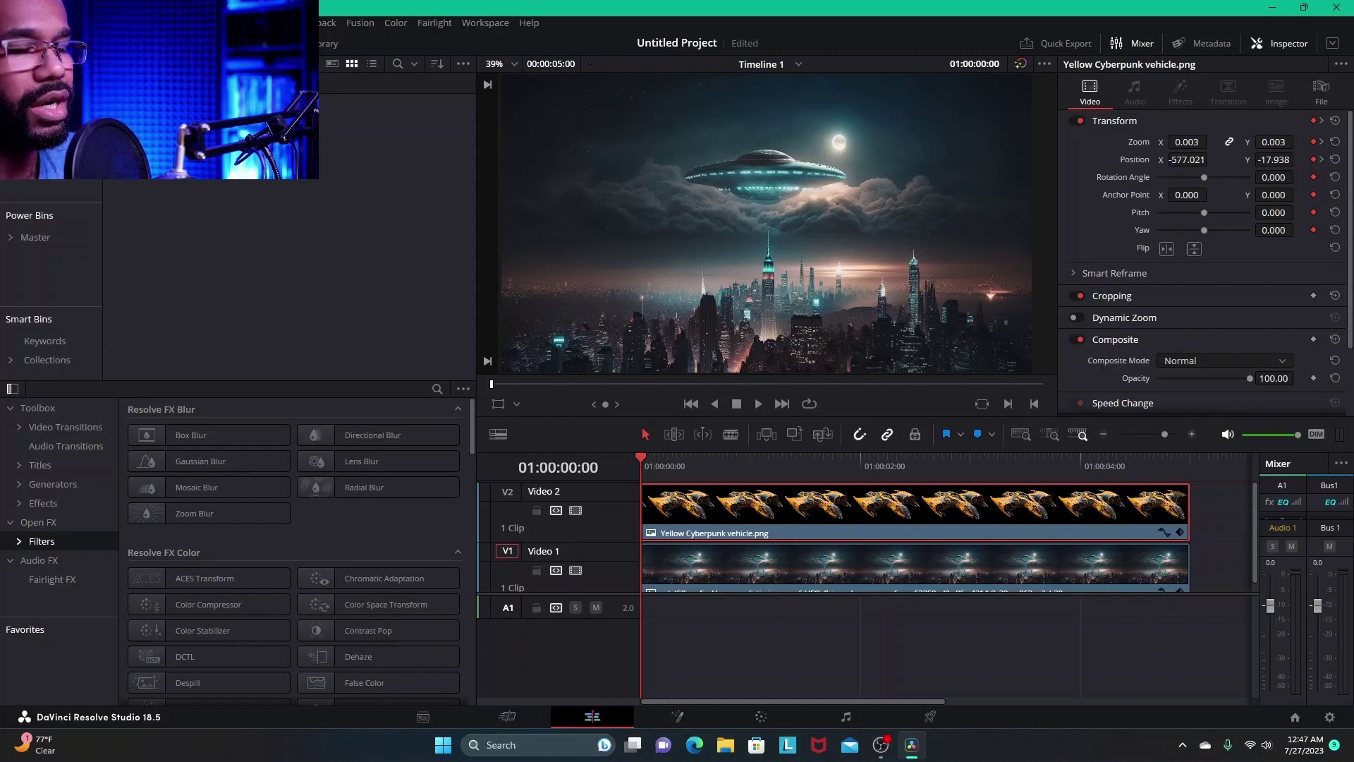
key("End")
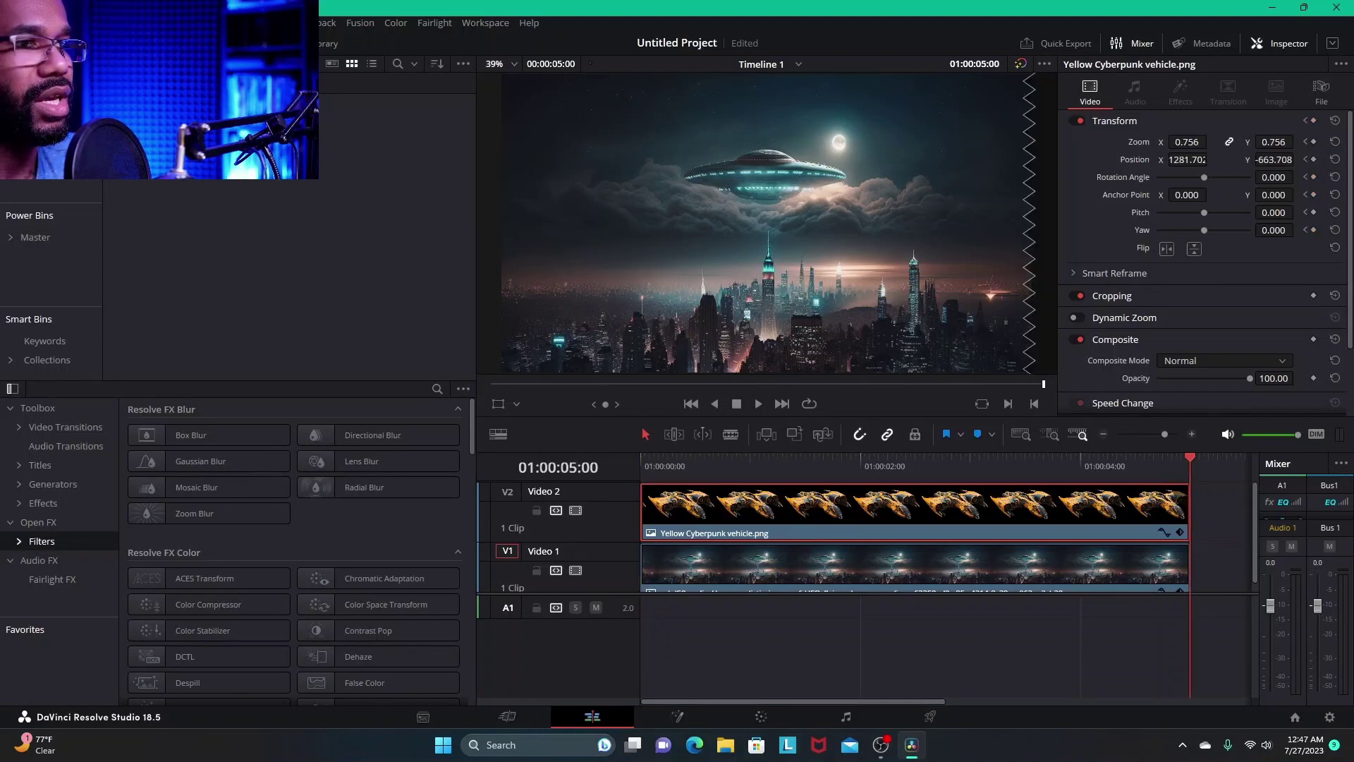
key("Home")
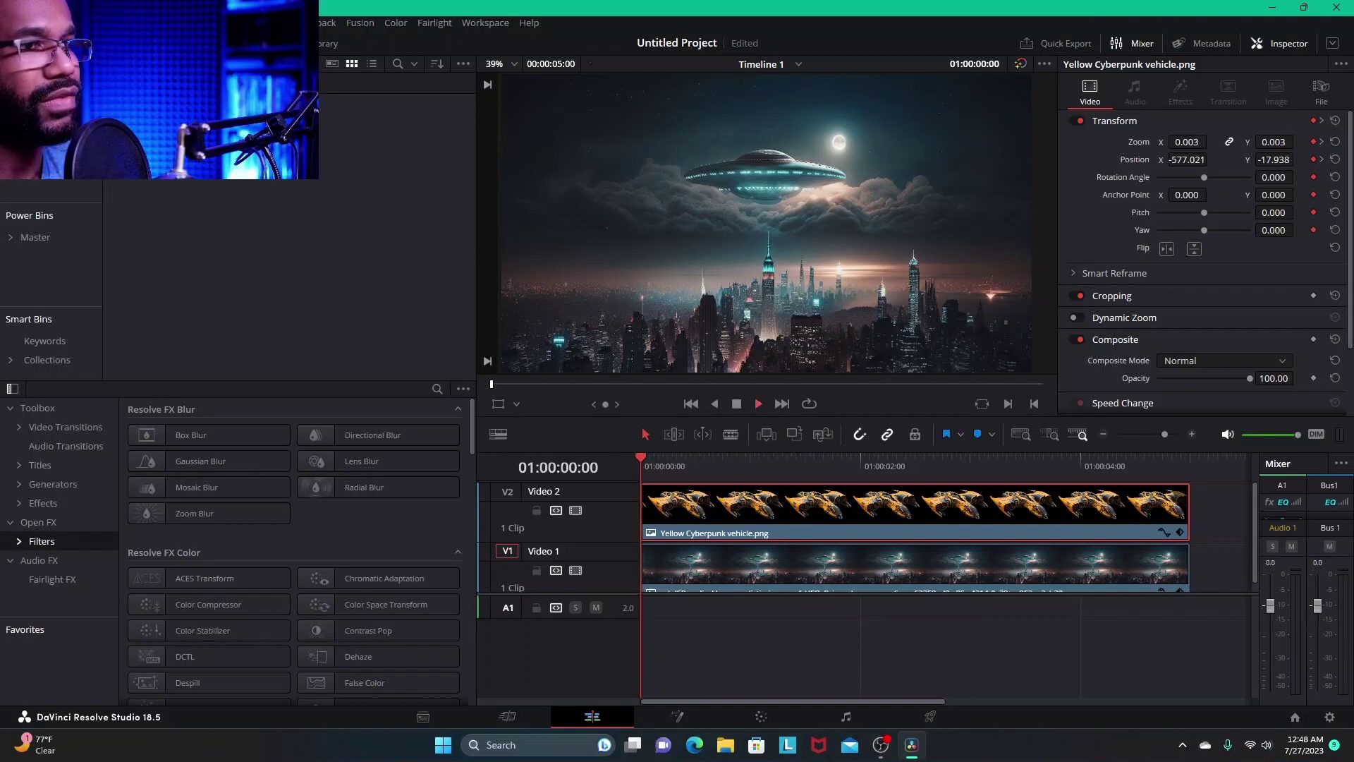
key("space")
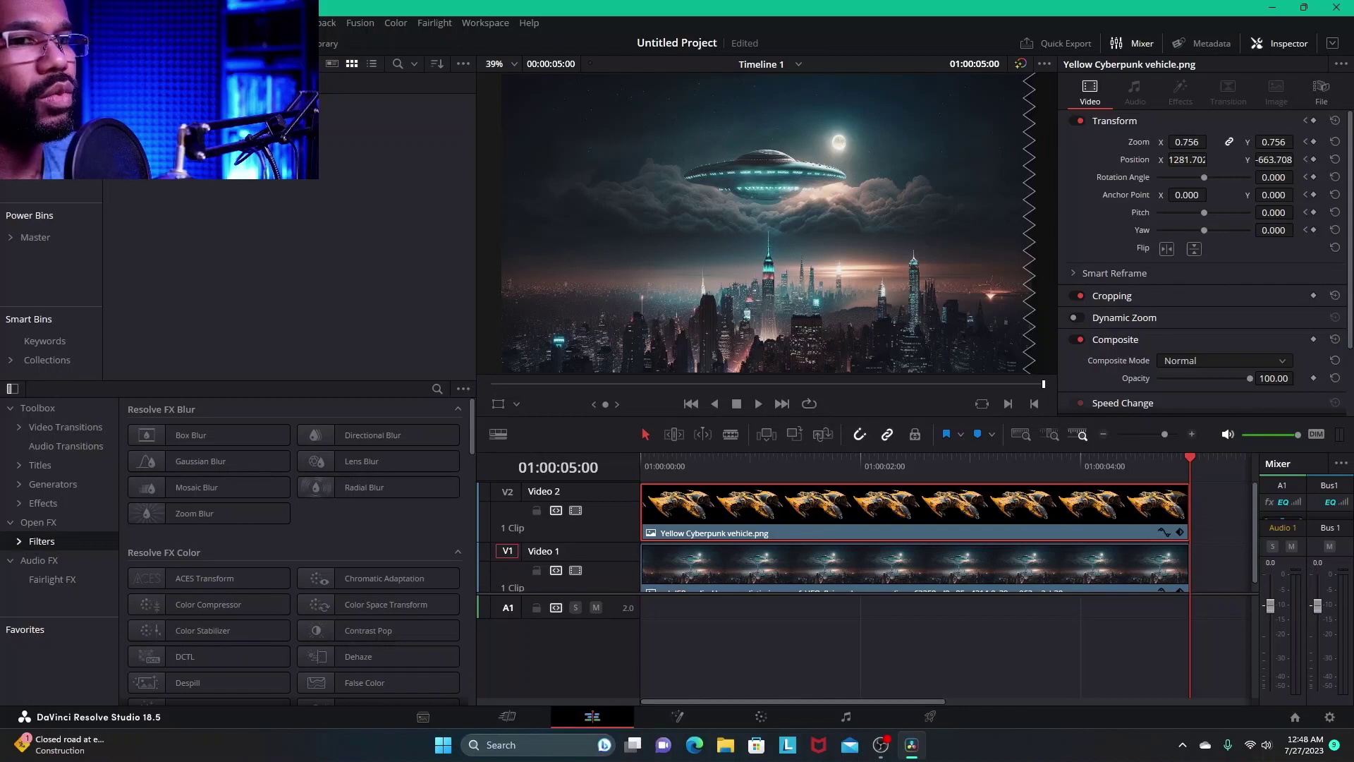
key("j")
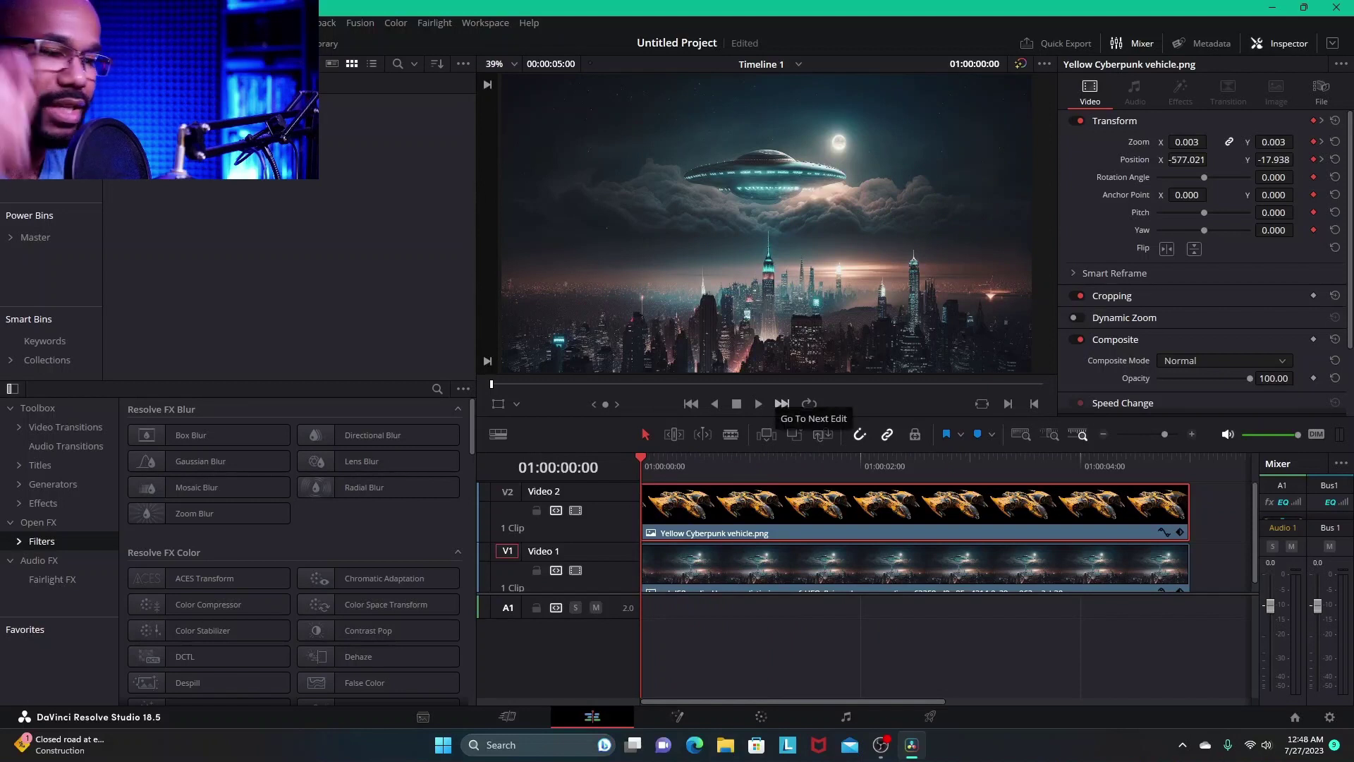
key("alt+Tab")
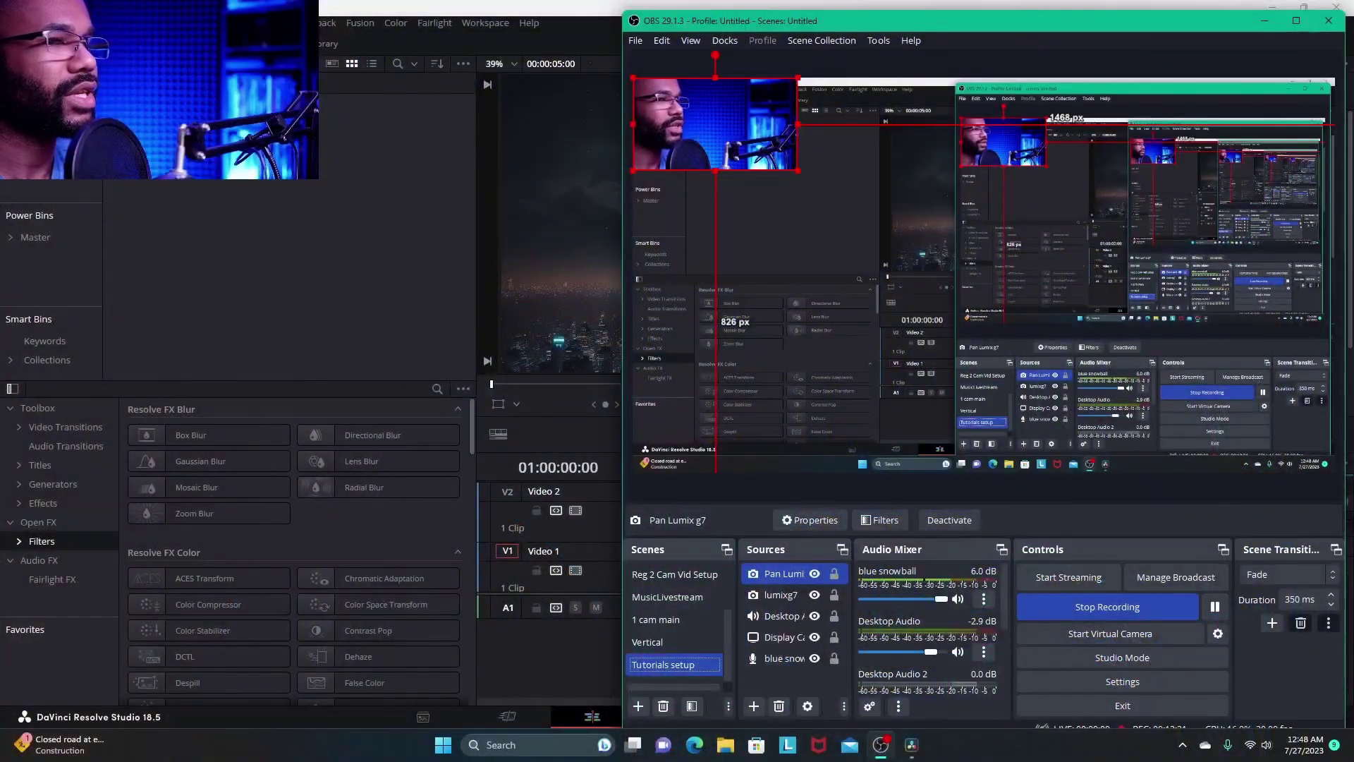
key("alt+Tab")
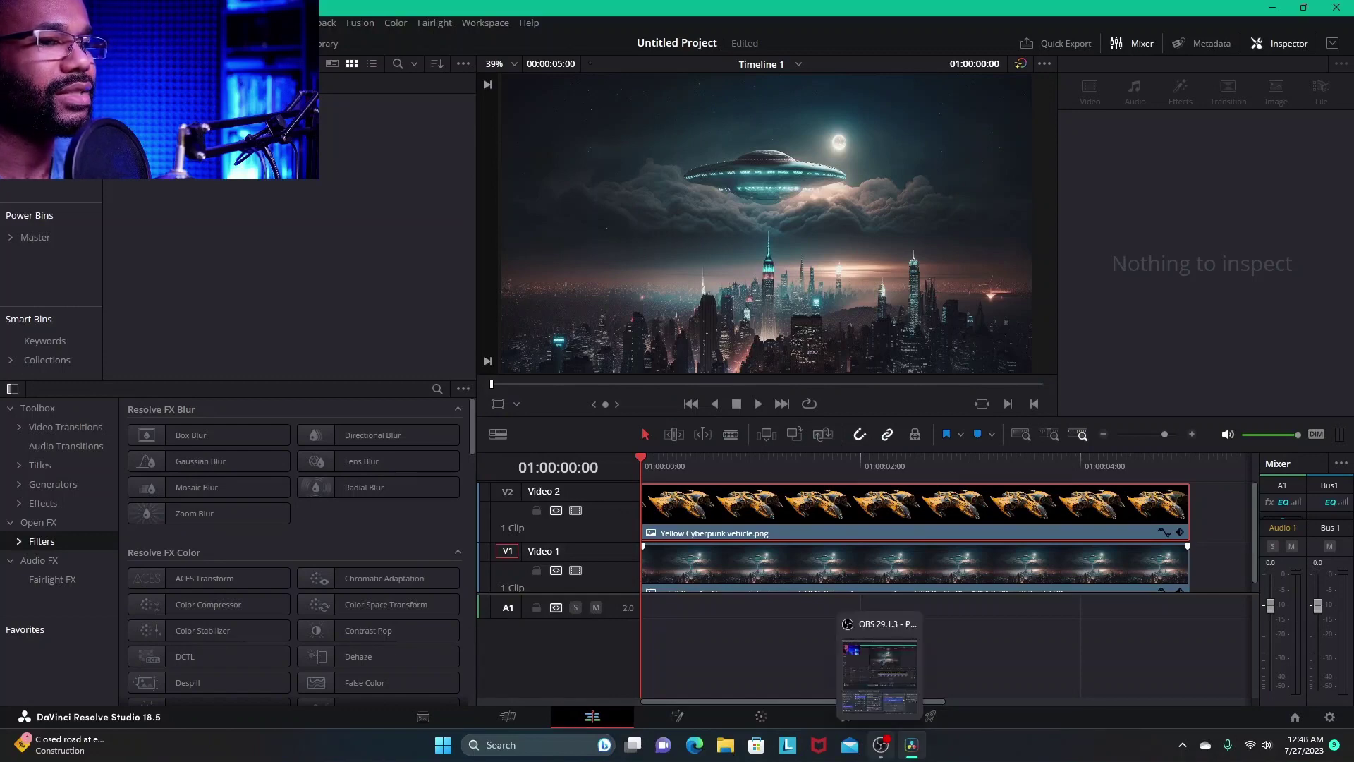
left_click(881, 745)
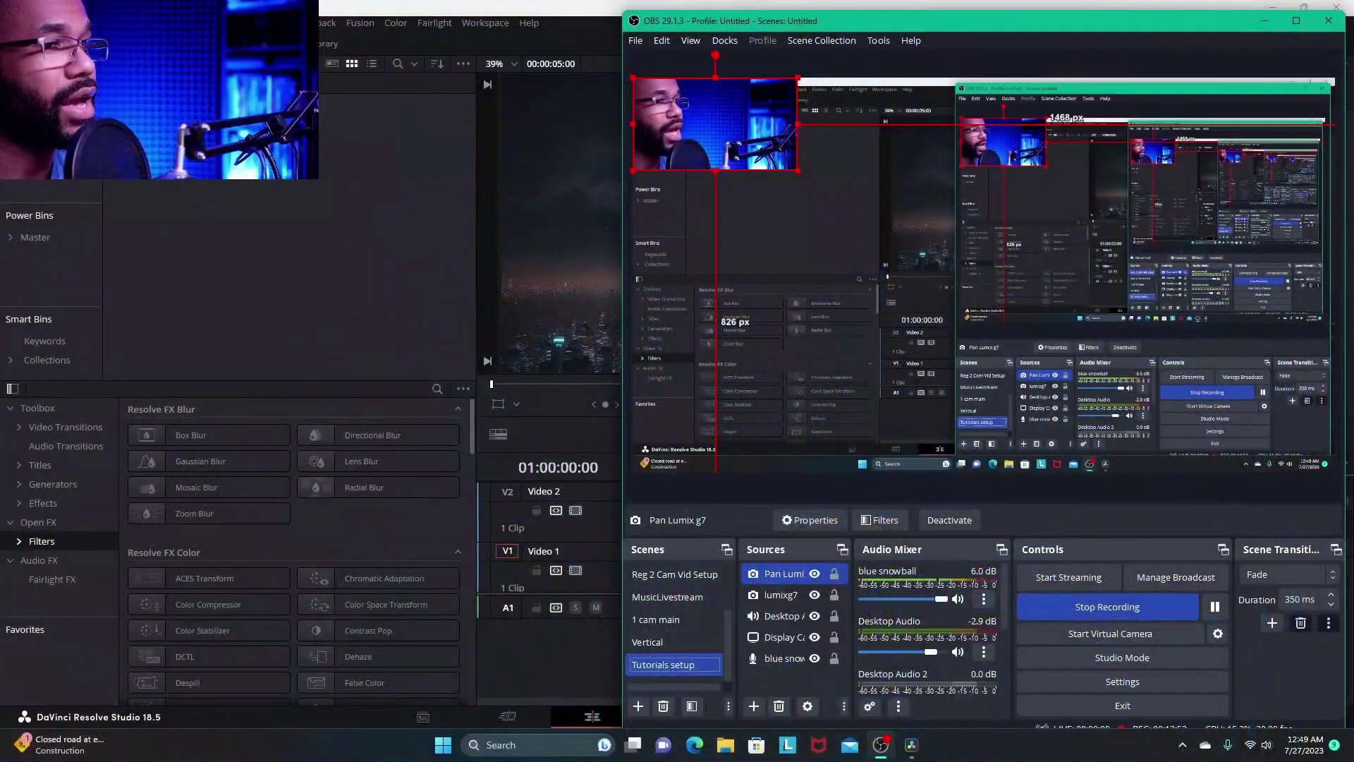
key("alt+Tab")
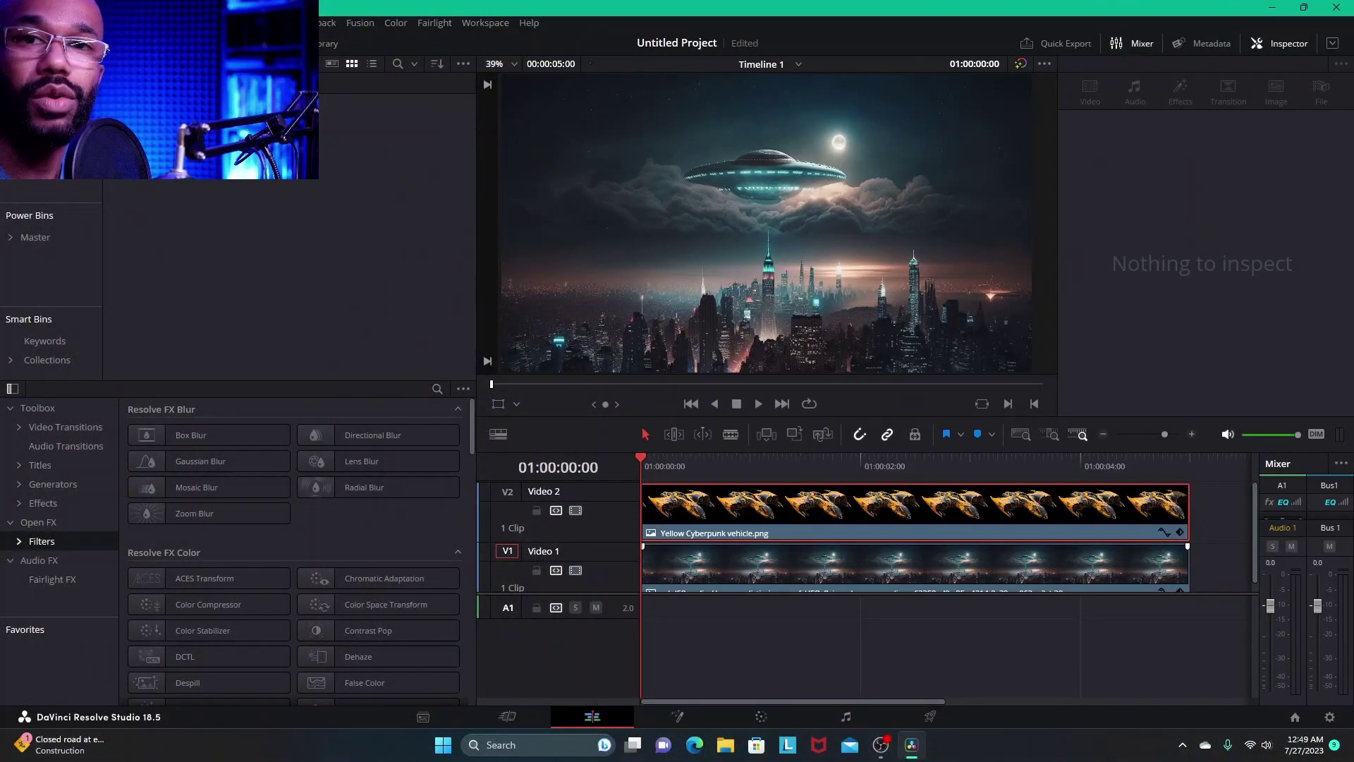